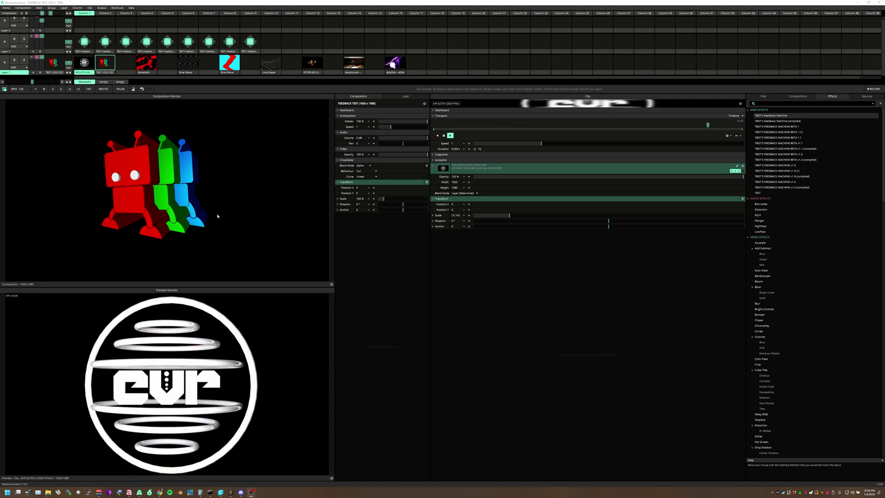
- Launch the first TBOT's Feedback Machine clip on Layer 2 and try its Top Opacity and Top Auto Mask settings
scroll(85, 52, "left", 1)
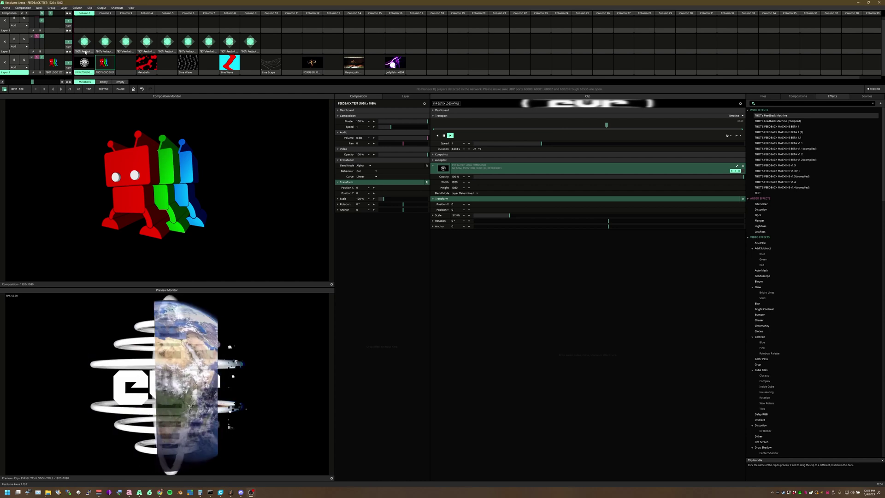
left_click(85, 46)
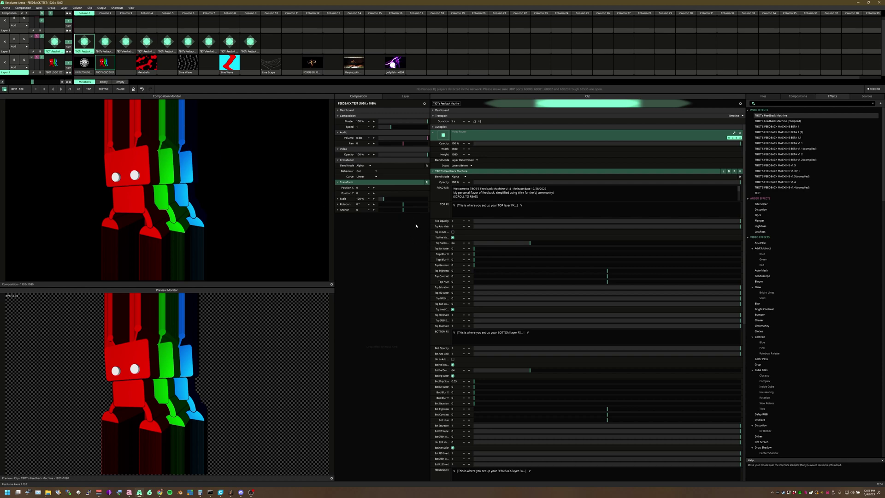
left_click_drag(726, 222, 743, 230)
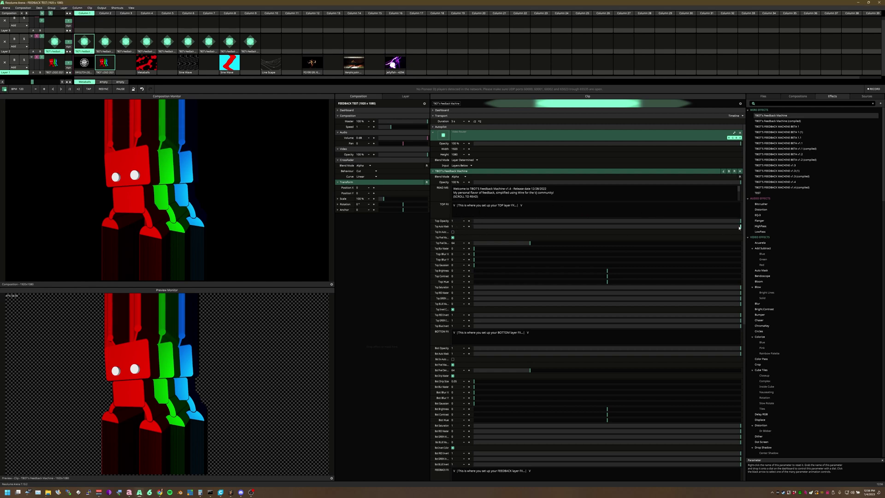
mouse_move(739, 227)
left_mouse_down()
mouse_move(576, 237)
mouse_move(696, 228)
mouse_move(524, 226)
mouse_move(746, 232)
left_mouse_up()
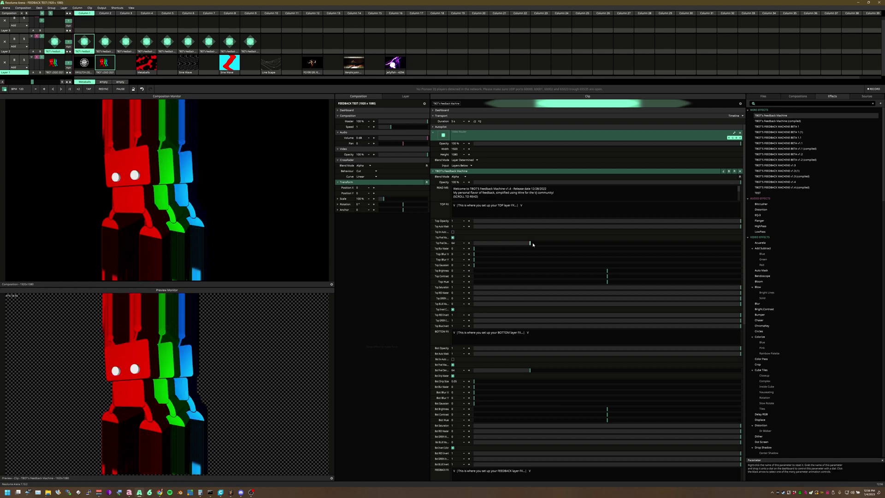
- Set the top layer's pixel amount to about 62.25, leaving its pixel toggle enabled
left_click(453, 237)
mouse_move(529, 243)
left_mouse_down()
mouse_move(490, 248)
mouse_move(601, 245)
mouse_move(528, 242)
left_mouse_up()
left_click(453, 238)
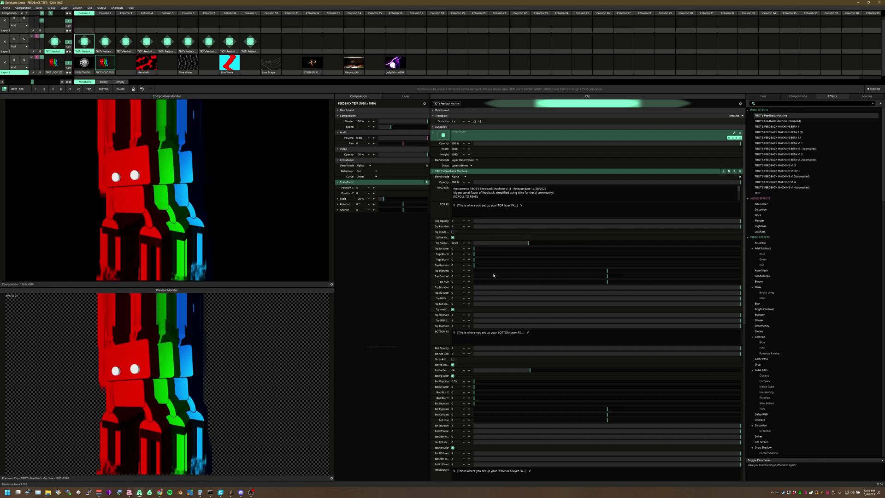
- Set the bottom layer's pixel amount to about 44 with its pixel toggle off, and re-enable the toggle
left_click(452, 364)
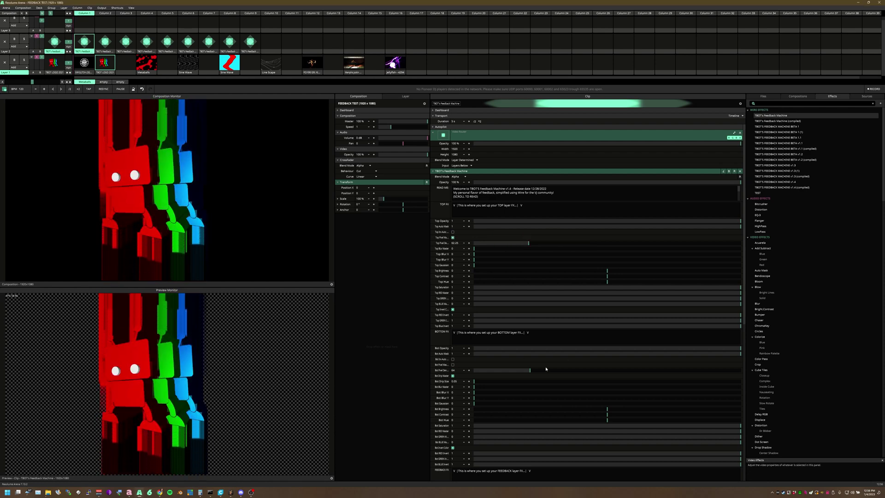
mouse_move(530, 370)
left_mouse_down()
mouse_move(474, 369)
mouse_move(512, 370)
left_mouse_up()
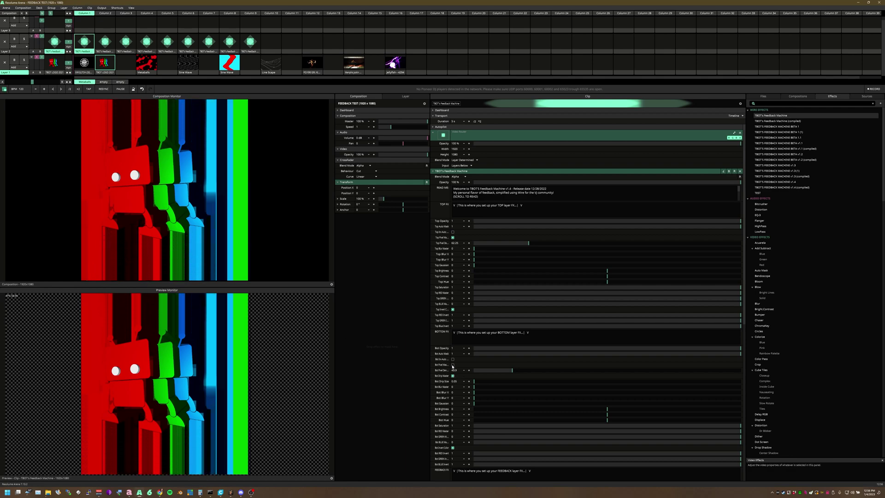
left_click(452, 364)
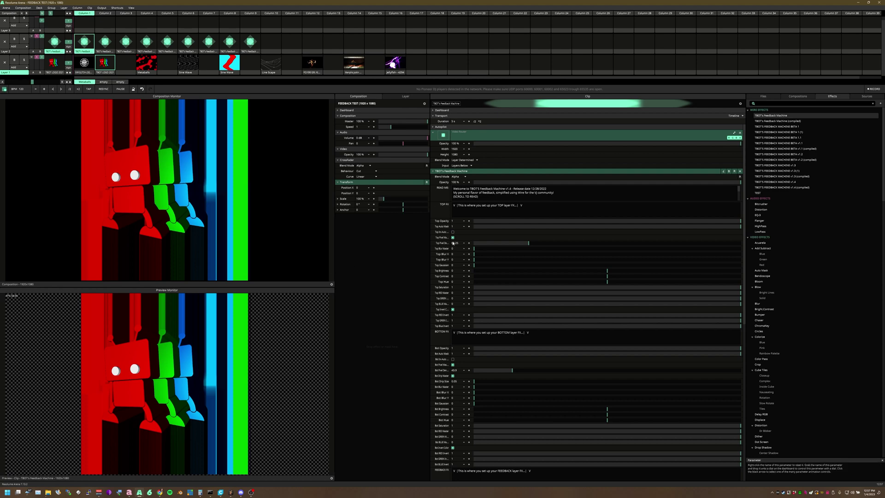
- Try the top layer's saturation, color channel and invert controls, returning each to its starting value
scroll(475, 353, "down", 5)
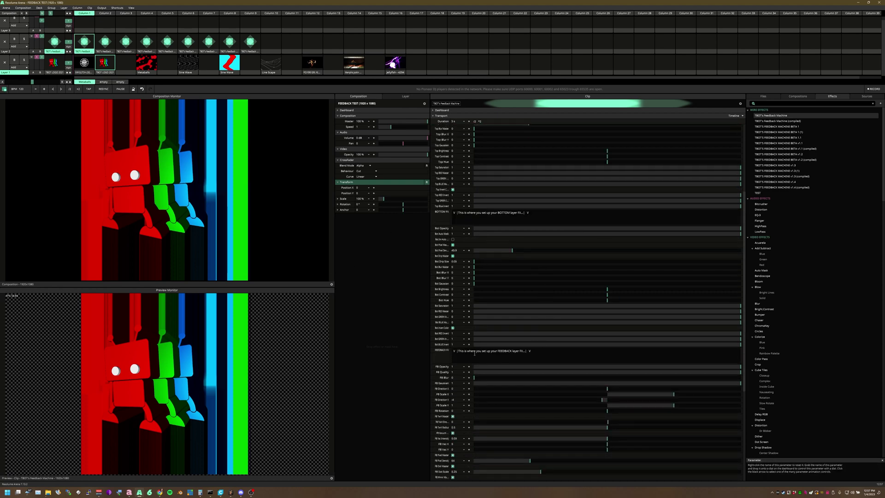
scroll(537, 370, "up", 5)
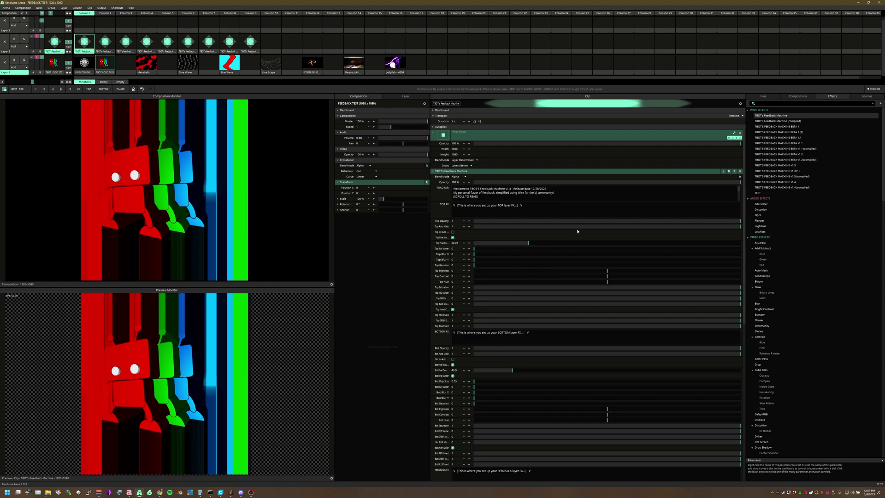
scroll(583, 234, "down", 2)
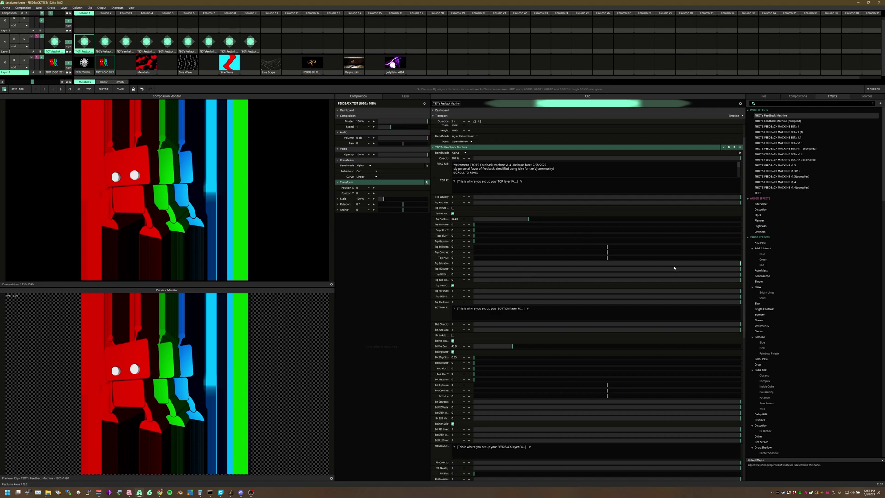
left_click_drag(708, 263, 755, 276)
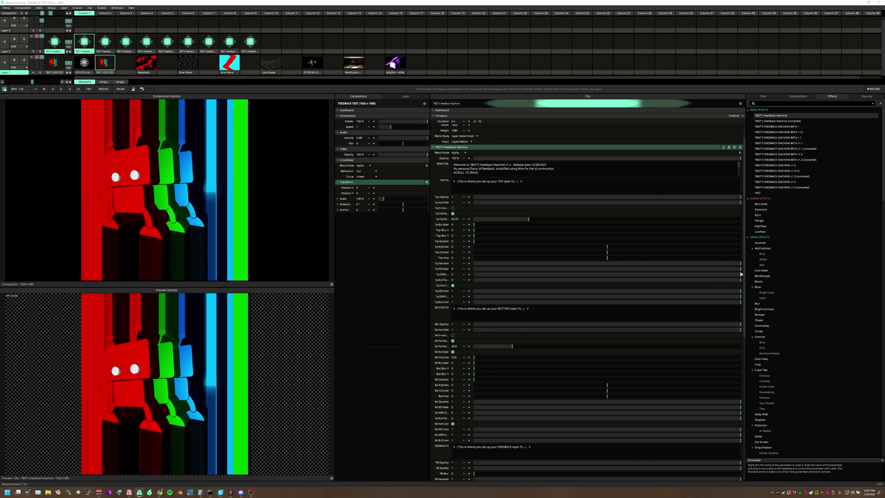
mouse_move(740, 275)
left_mouse_down()
mouse_move(467, 275)
mouse_move(756, 276)
mouse_move(493, 280)
mouse_move(741, 280)
left_mouse_up()
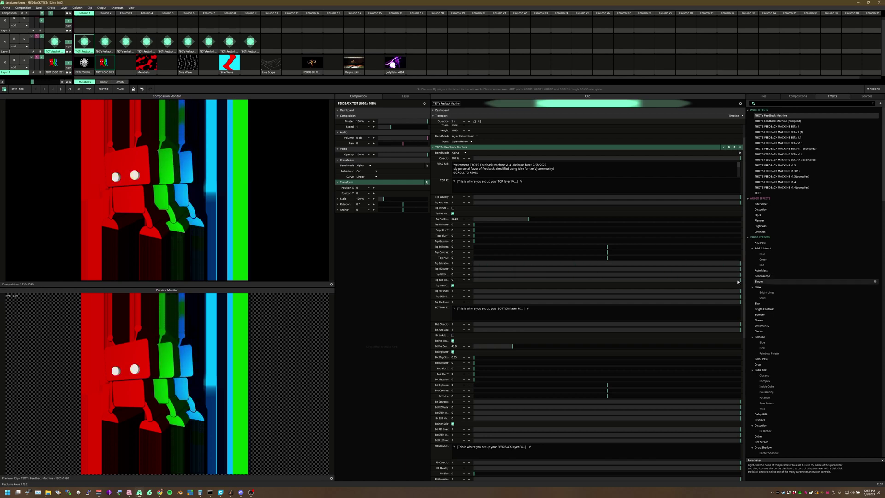
left_click(452, 286)
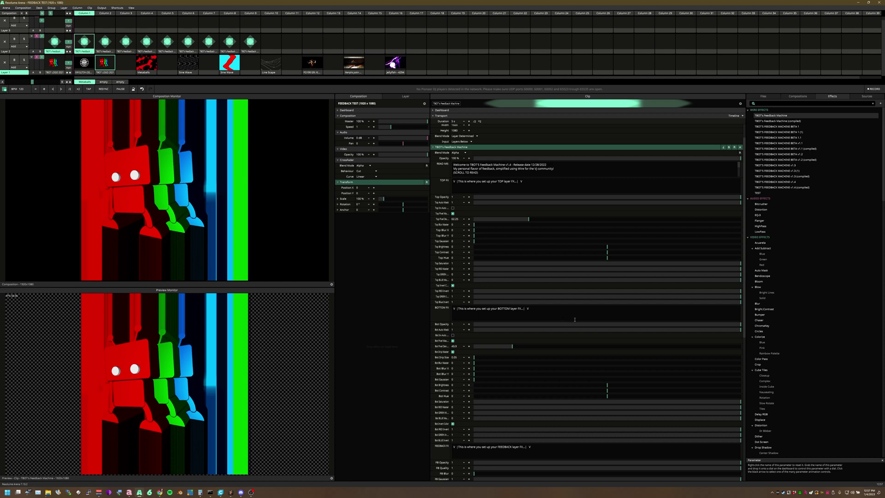
- Try the bottom layer's opacity and auto mask, plus the toggle and size control below its pixel amount, restoring each one
left_click_drag(741, 324, 763, 328)
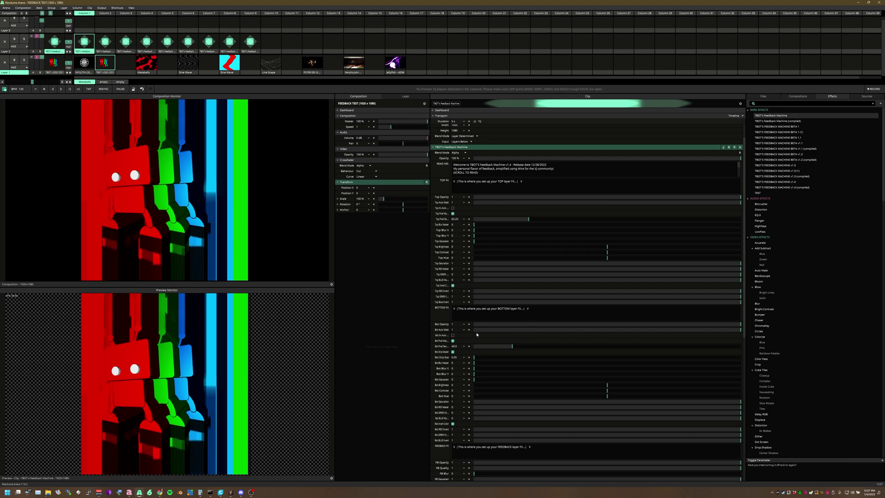
scroll(452, 339, "down", 2)
left_click(452, 316)
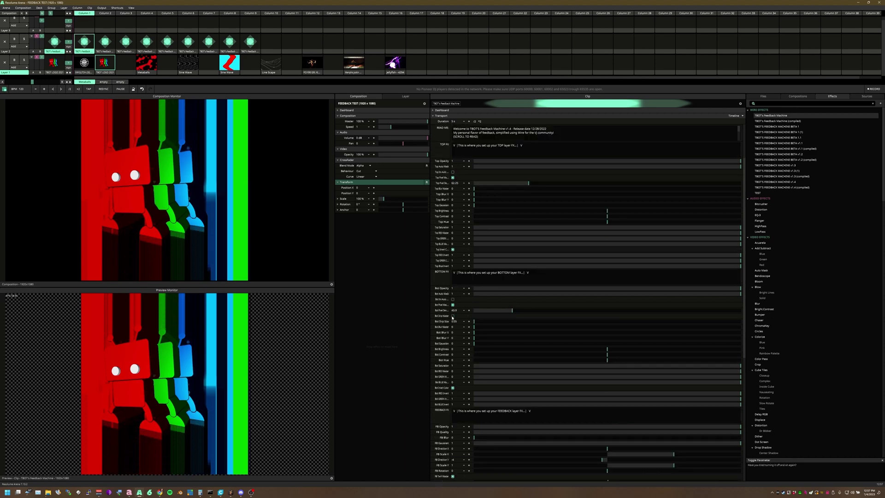
left_click_drag(484, 320, 452, 318)
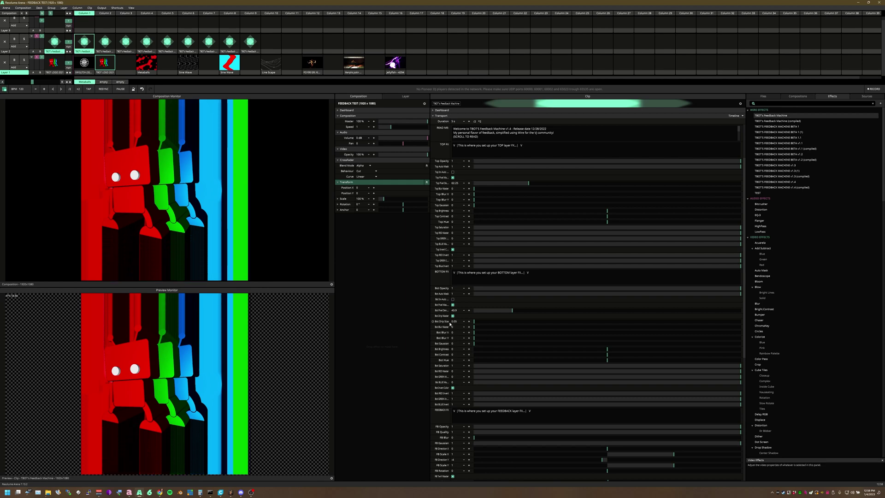
- Try the bottom layer's blur master, Blur X, Blur Y and Gaussian settings, and reset them all to 0
left_click_drag(475, 327, 594, 327)
mouse_move(475, 344)
left_mouse_down()
mouse_move(682, 343)
mouse_move(474, 338)
mouse_move(578, 338)
mouse_move(489, 338)
mouse_move(529, 337)
mouse_move(480, 331)
mouse_move(549, 331)
mouse_move(467, 328)
left_mouse_up()
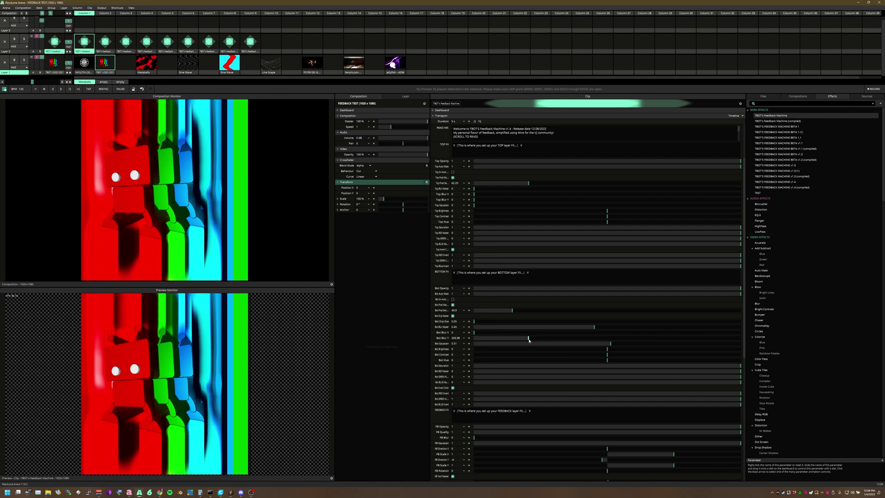
left_click_drag(528, 338, 474, 338)
left_click_drag(584, 345, 470, 342)
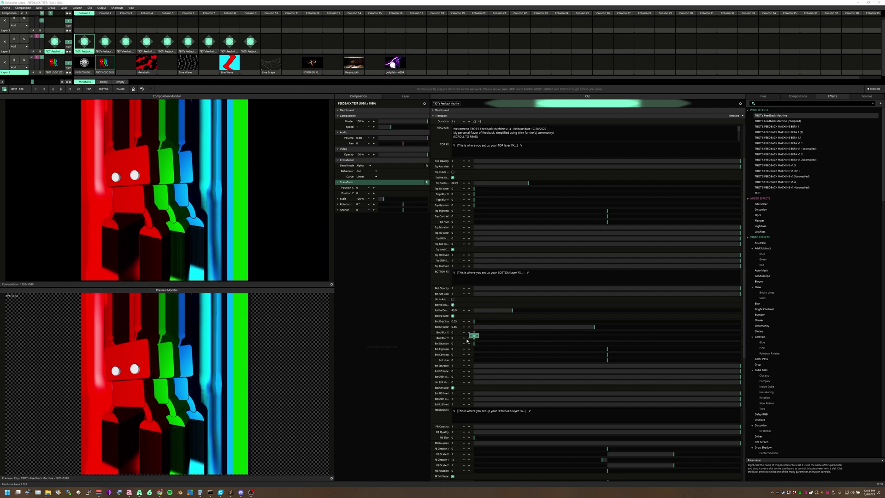
left_click_drag(583, 330, 470, 328)
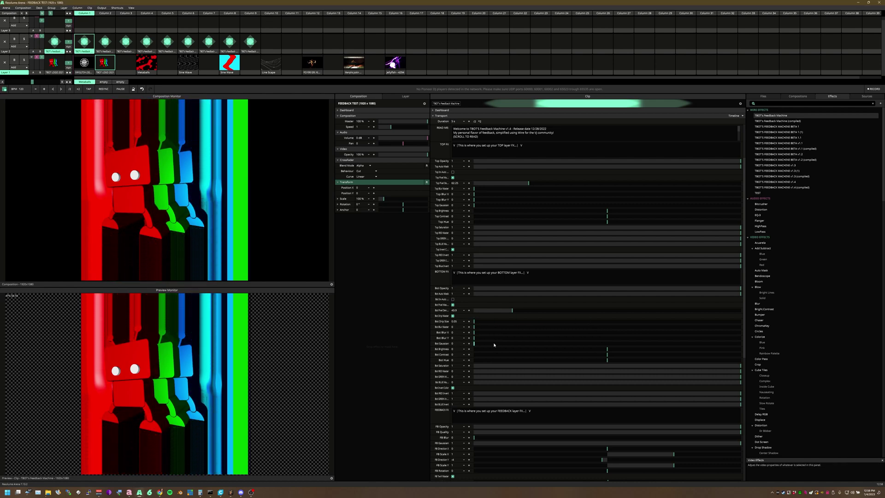
- Try the bottom layer's hue, contrast and brightness, and switch its color inversion toggle off and on again
scroll(516, 345, "down", 1)
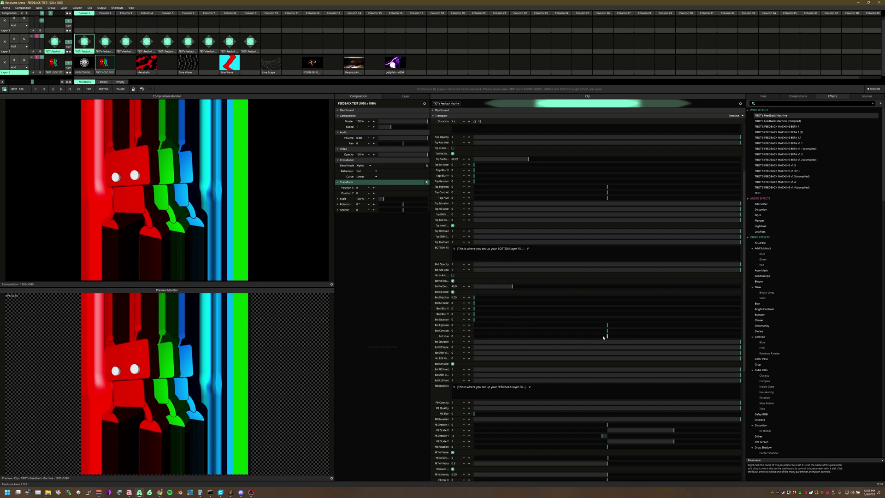
mouse_move(603, 338)
left_mouse_down()
mouse_move(667, 336)
mouse_move(572, 336)
mouse_move(682, 336)
mouse_move(564, 337)
mouse_move(615, 336)
mouse_move(611, 326)
left_mouse_up()
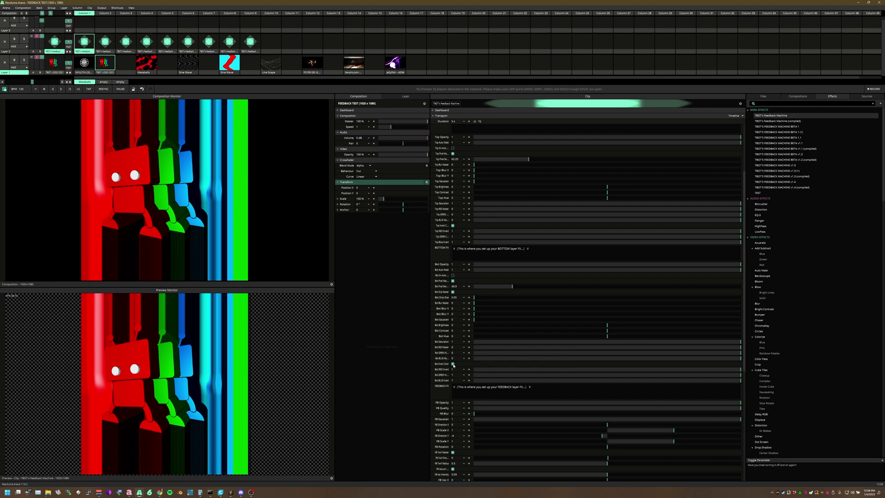
left_click(453, 364)
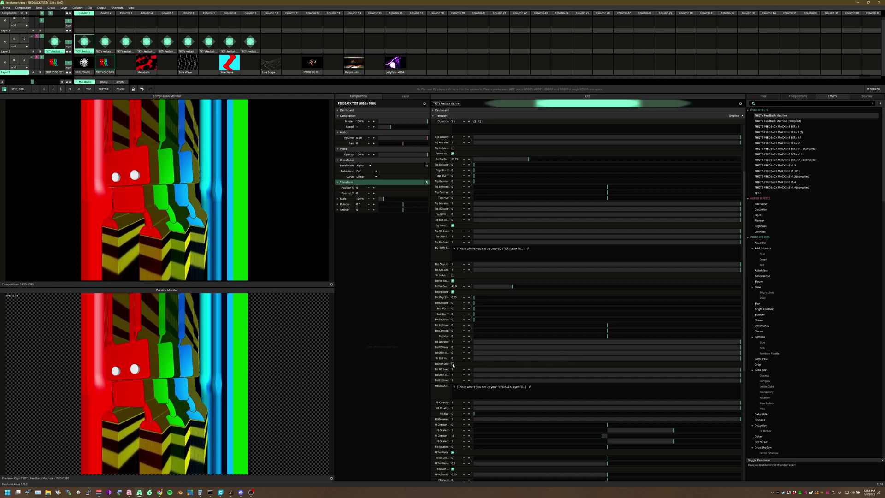
left_click(453, 364)
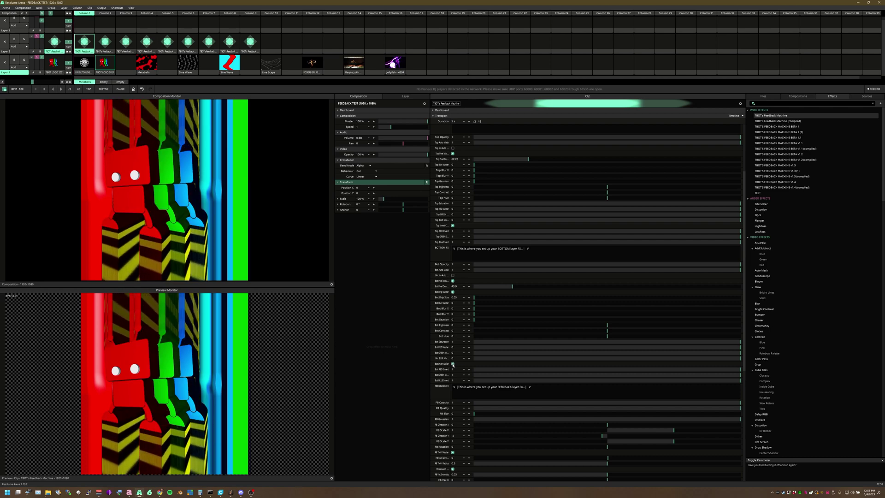
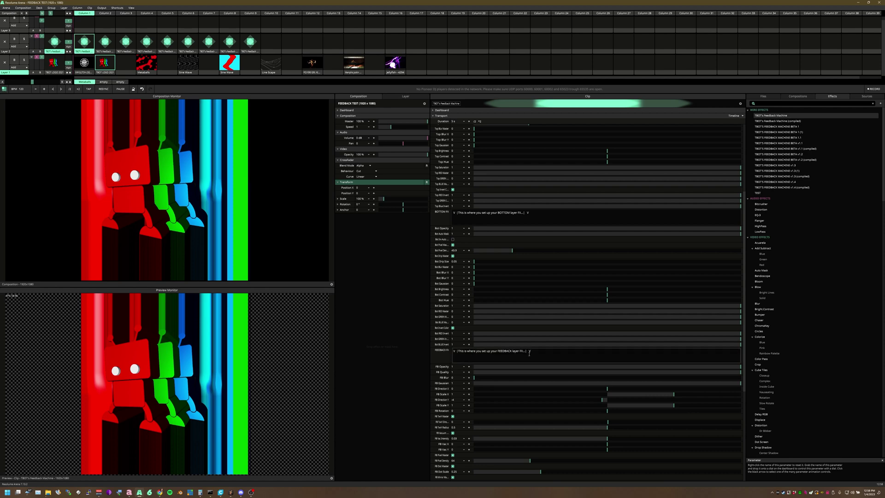
- Launch the Metaballs clip on Layer 1 and show it in the preview monitor
scroll(519, 353, "down", 8)
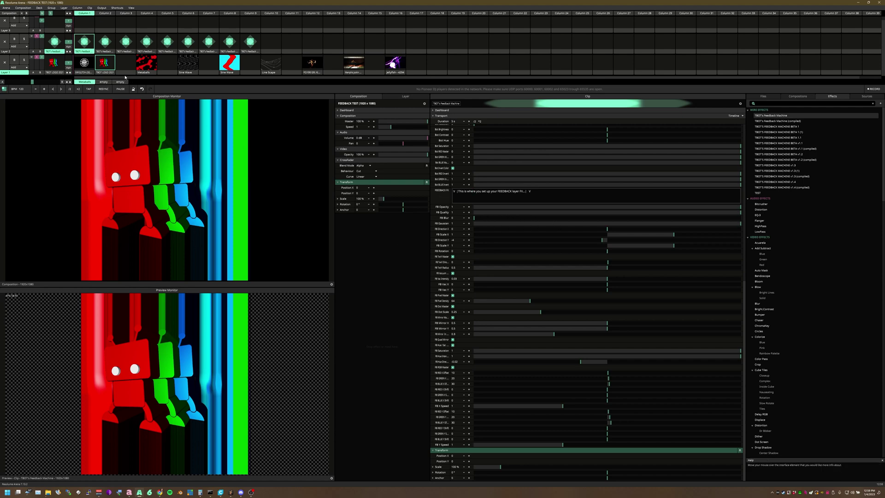
left_click(150, 67)
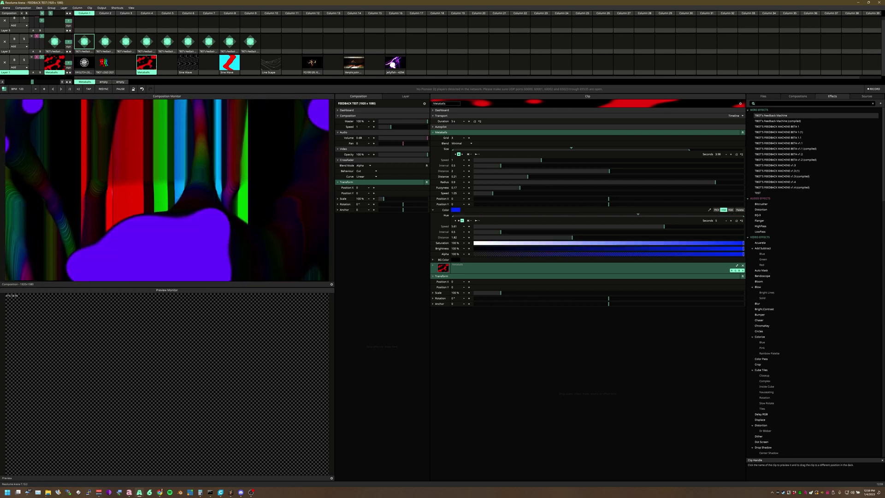
left_click(155, 75)
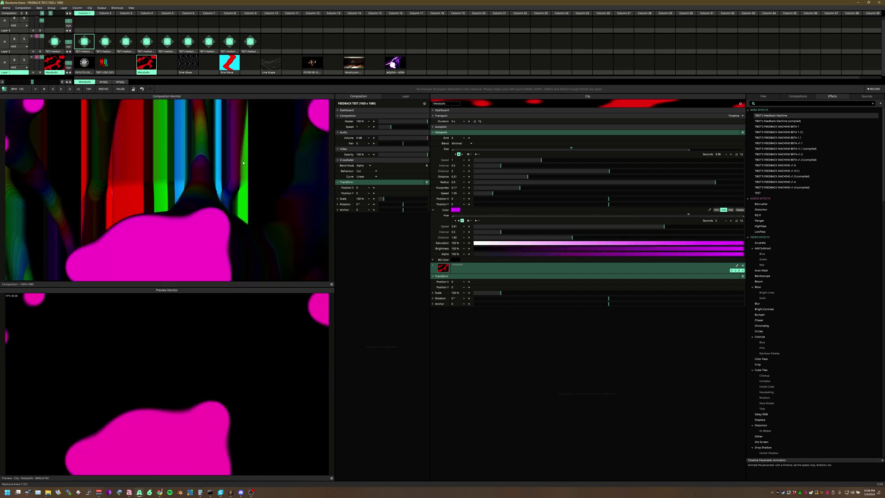
- Reopen the Layer 2 feedback clip's settings, try FB Blur before resetting it to 0, and set FB Gaussian to about 0.48
left_click(101, 52)
scroll(488, 253, "down", 2)
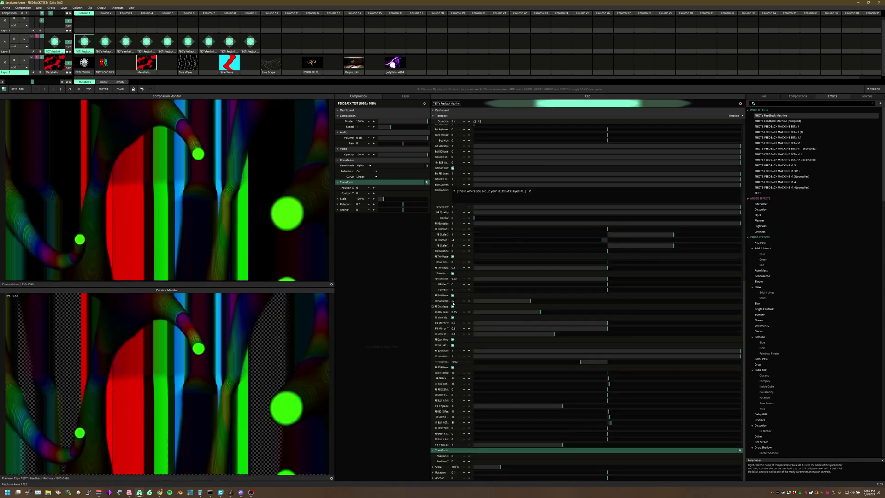
left_click_drag(474, 217, 622, 225)
left_click_drag(552, 219, 459, 222)
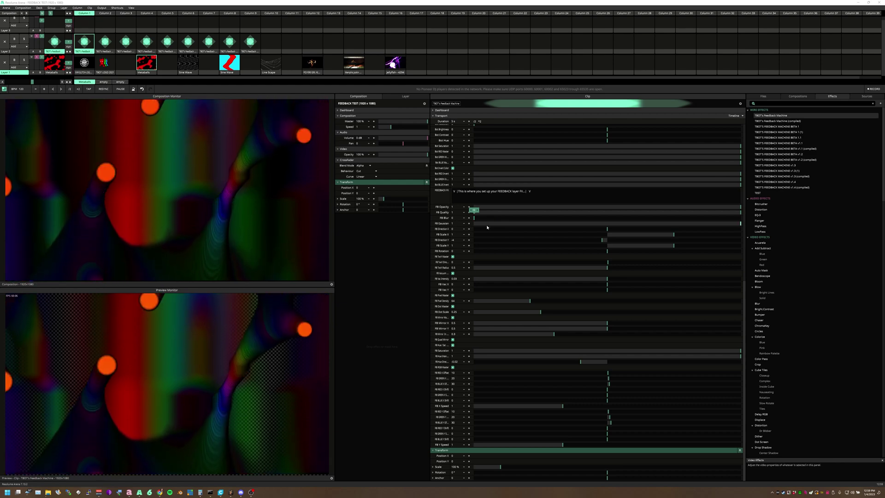
left_click_drag(590, 223, 607, 232)
- Try the feedback layer's scale, Y direction and rotation controls, returning each to its starting value
mouse_move(676, 237)
left_mouse_down()
mouse_move(692, 237)
mouse_move(654, 239)
mouse_move(670, 241)
left_mouse_up()
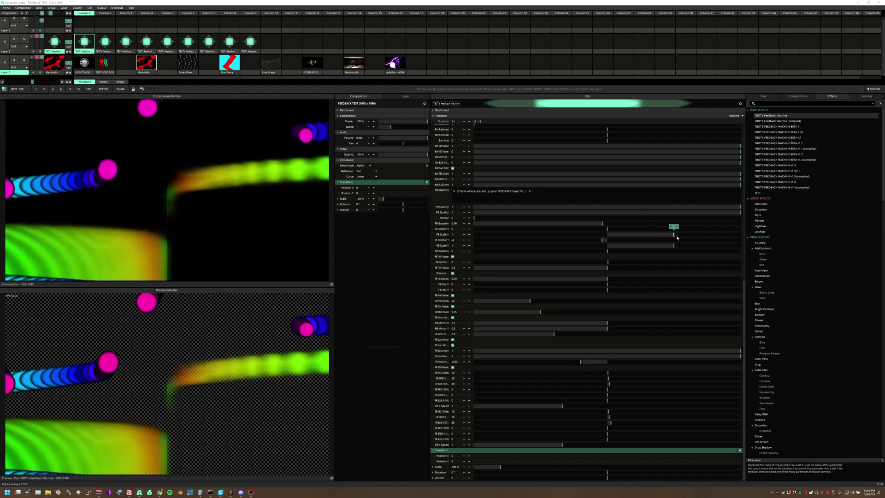
left_click_drag(602, 240, 673, 237)
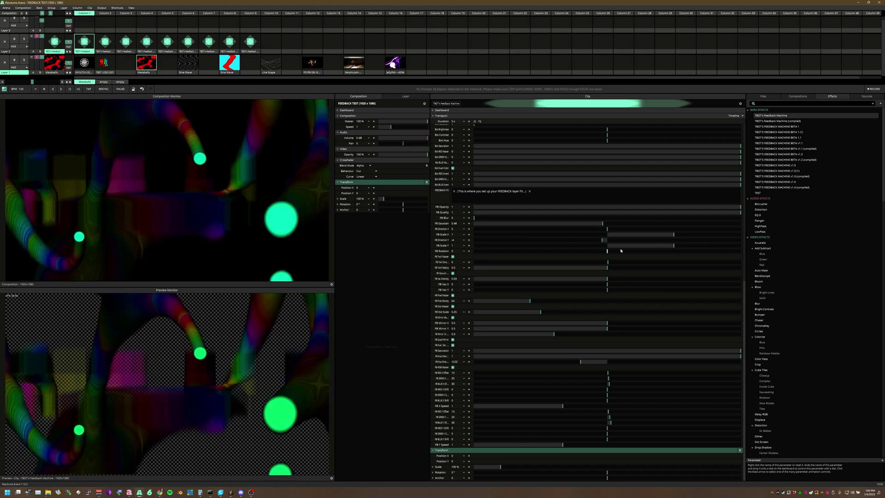
left_click_drag(607, 252, 603, 253)
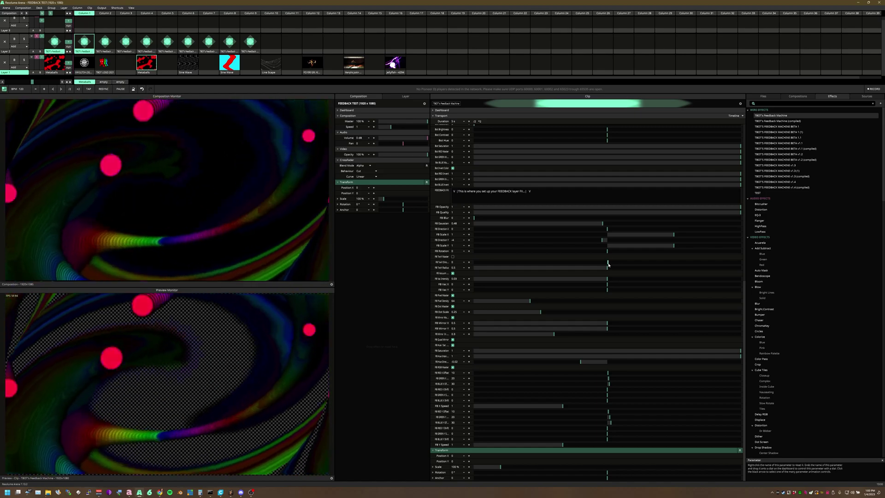
- Try the feedback layer's twirl strength and radius, returning both to their starting values
left_click_drag(608, 265, 619, 264)
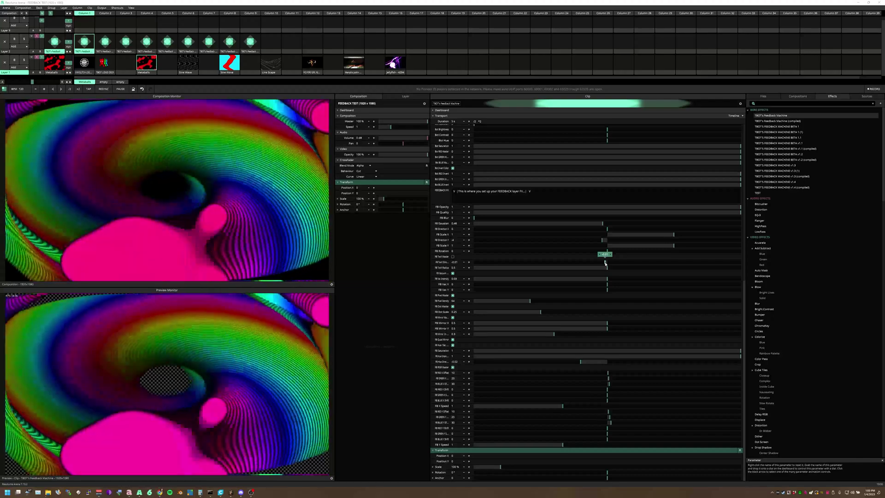
left_click_drag(607, 267, 501, 271)
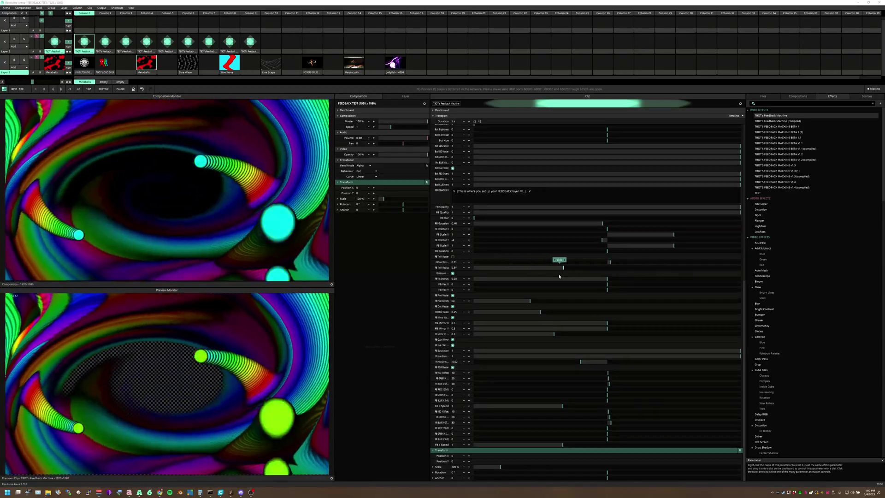
left_click_drag(562, 277, 608, 262)
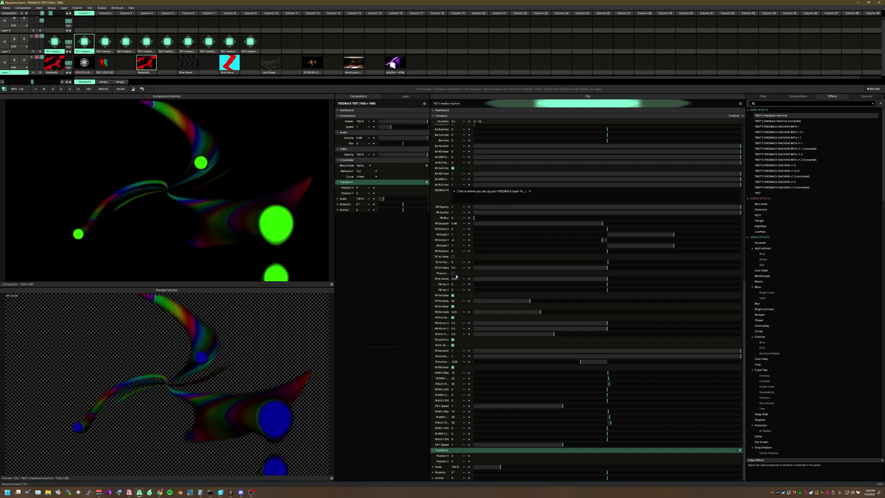
- Try the feedback layer's FB Vec X and Y and the intensity slider above them, resetting each one
left_click_drag(607, 281, 557, 284)
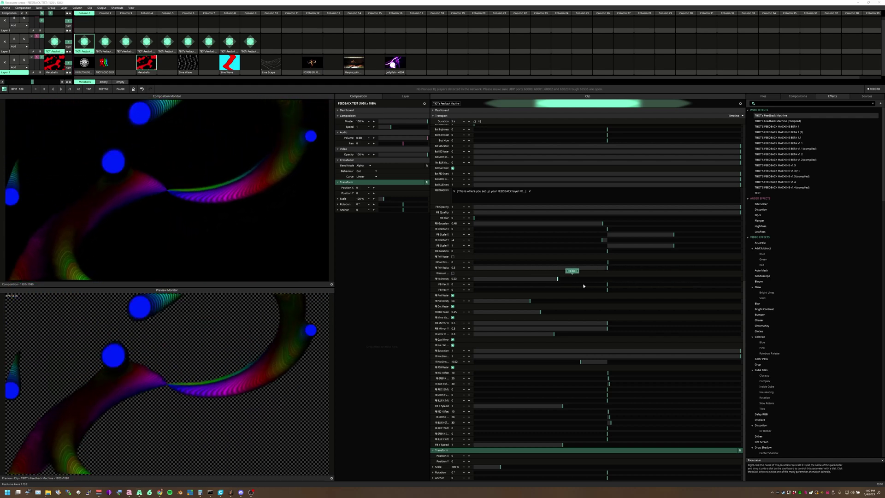
left_click_drag(663, 288, 542, 295)
left_click_drag(609, 290, 511, 295)
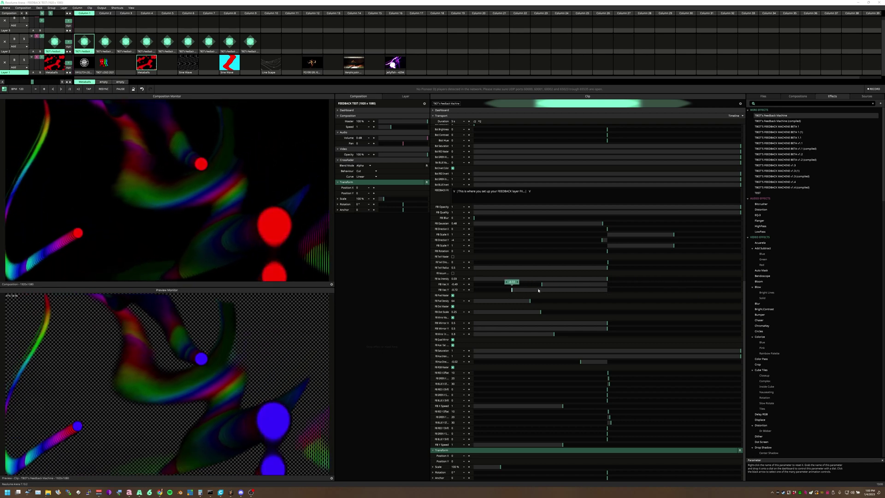
right_click(542, 285)
right_click(540, 289)
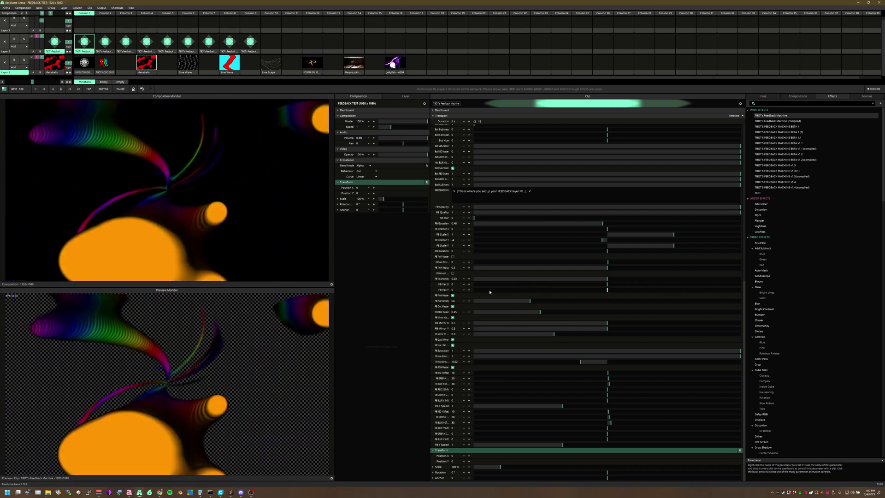
- Toggle the feedback layer's pixelation off and on, disable the bottom layer's pixel toggle and set its pixel density to about 26.83
left_click(452, 295)
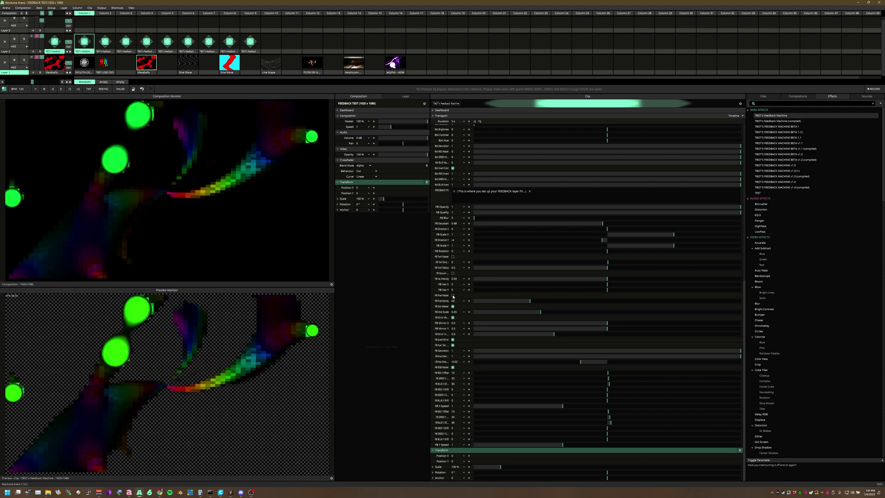
scroll(548, 252, "up", 1)
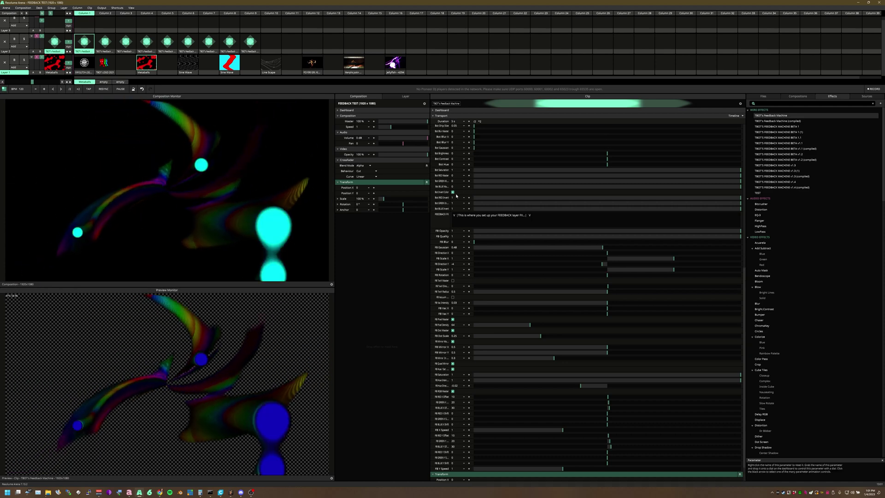
scroll(454, 193, "up", 2)
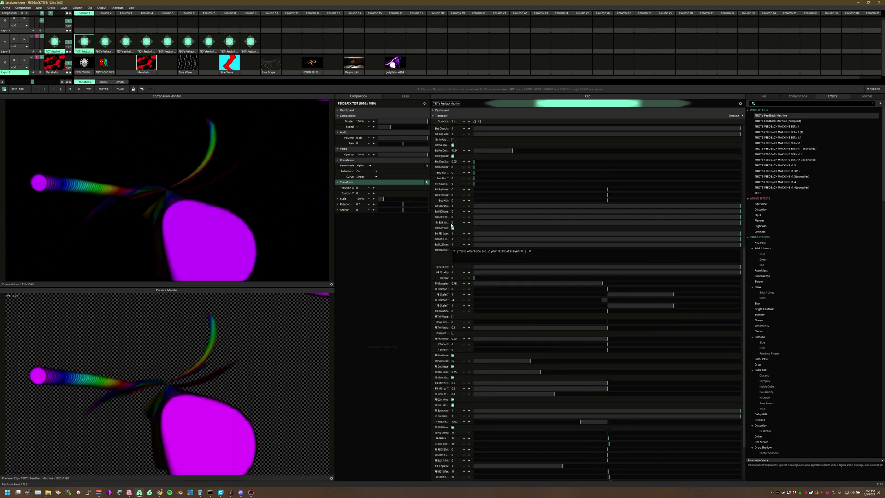
left_click(453, 145)
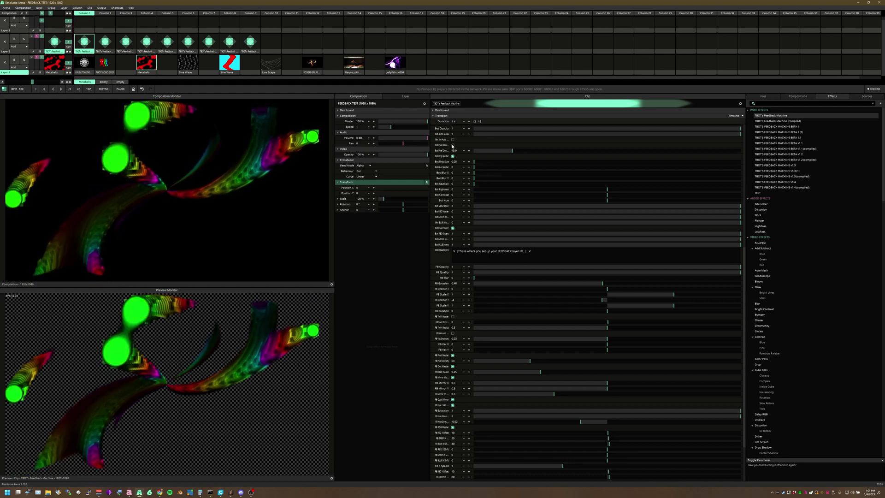
left_click_drag(508, 151, 497, 153)
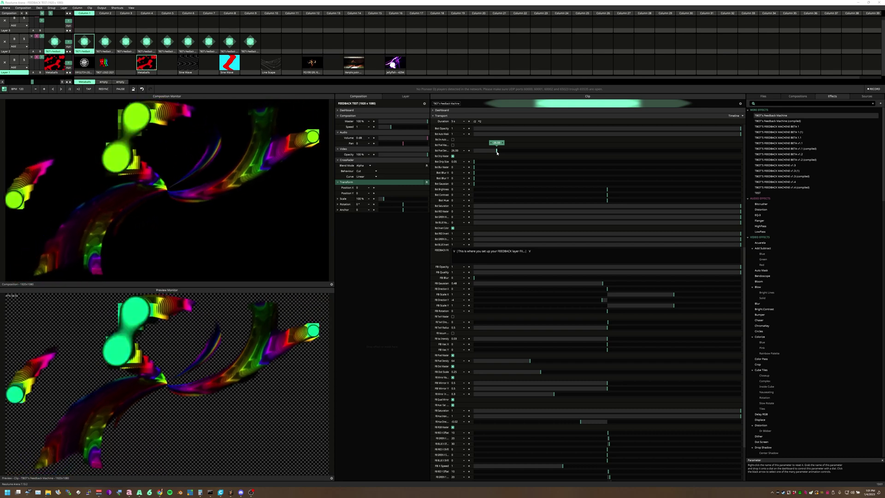
- Switch off the toggle below the bottom layer's pixel density, set its size to about 0.38, and switch the toggle back on
left_click(452, 156)
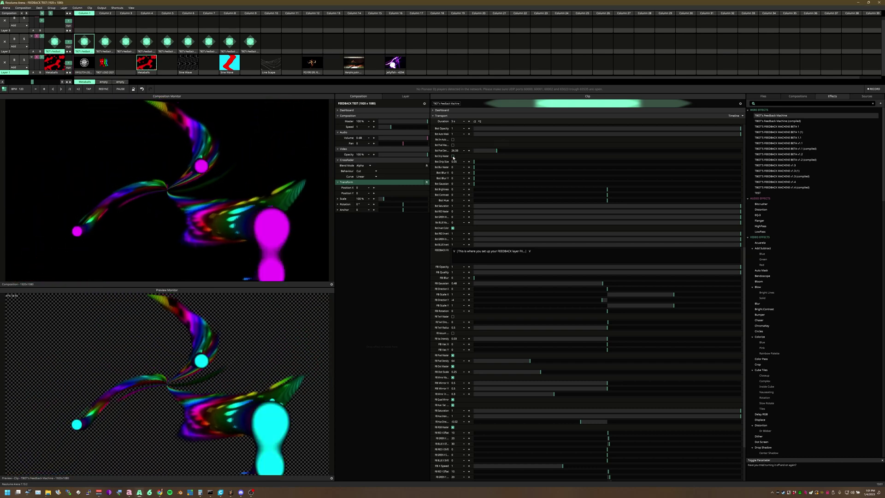
left_click_drag(476, 163, 575, 164)
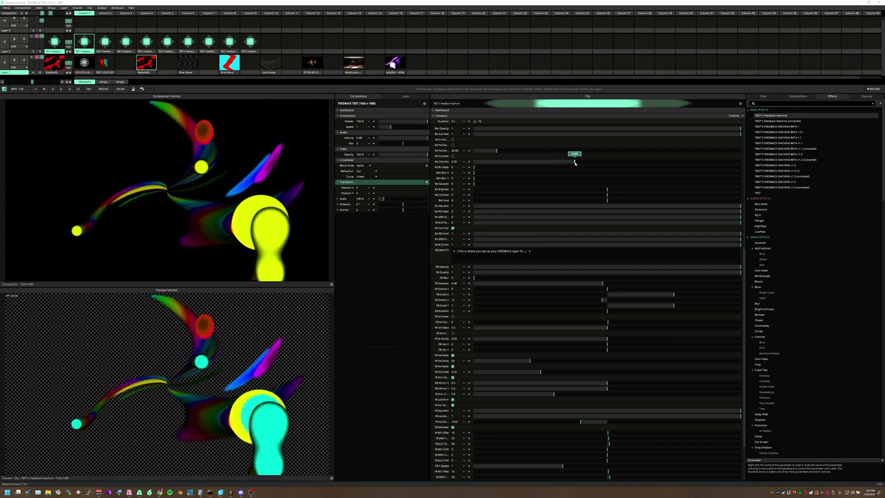
left_click(453, 156)
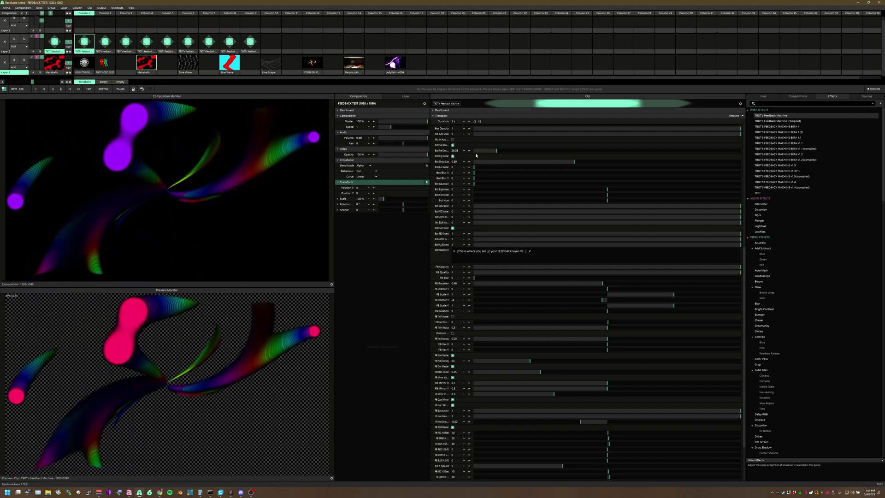
- Switch off the feedback layer's FB Dot toggle, flip its pixel toggle off and on, and set FB Dot Scale to about 0.32
scroll(554, 246, "down", 4)
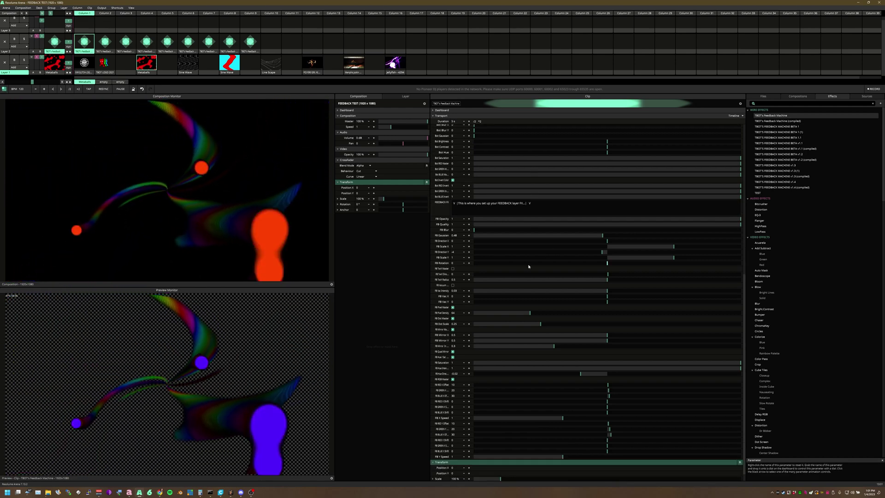
scroll(519, 261, "down", 1)
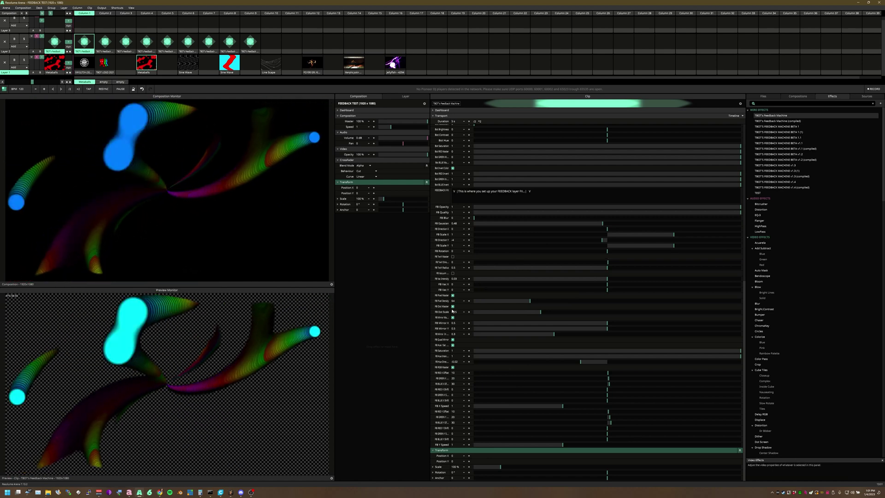
left_click(453, 306)
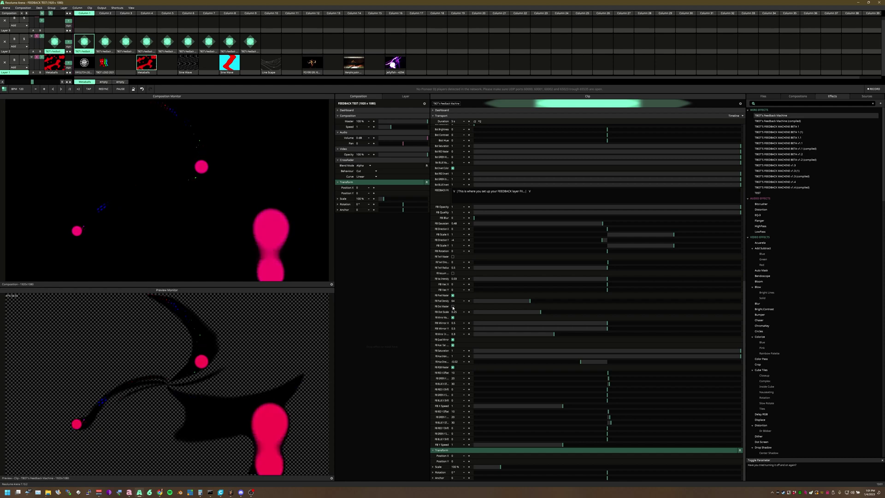
left_click(453, 296)
left_click(452, 295)
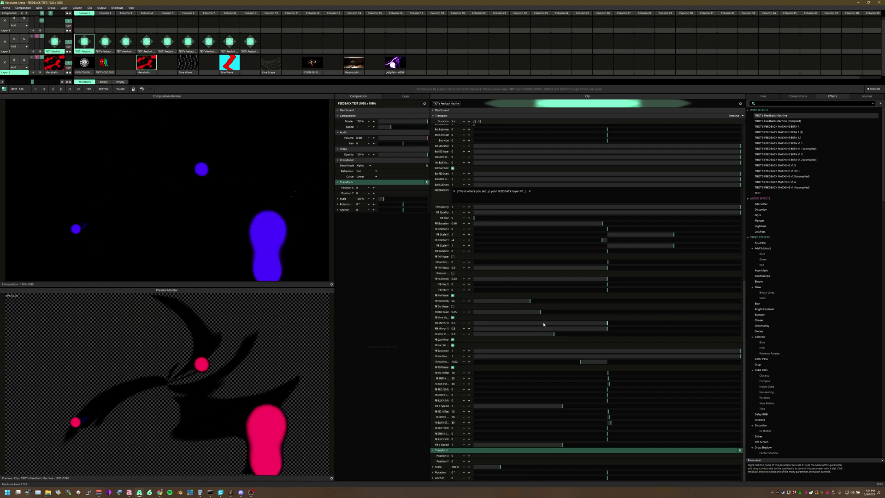
left_click_drag(511, 314, 548, 315)
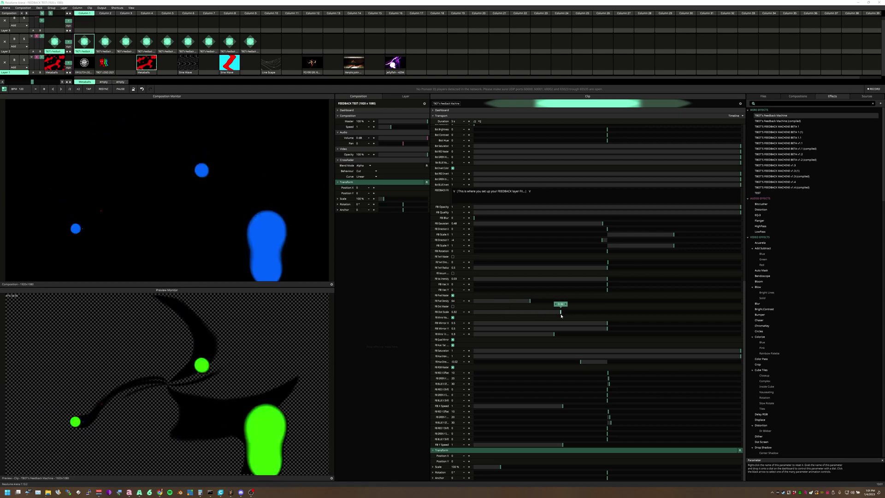
- Launch the column 6 Sine Wave clip, vary FB Dot Scale on the Layer 2 feedback clip down to about 0.06, and re-enable the dot toggle
left_click(188, 63)
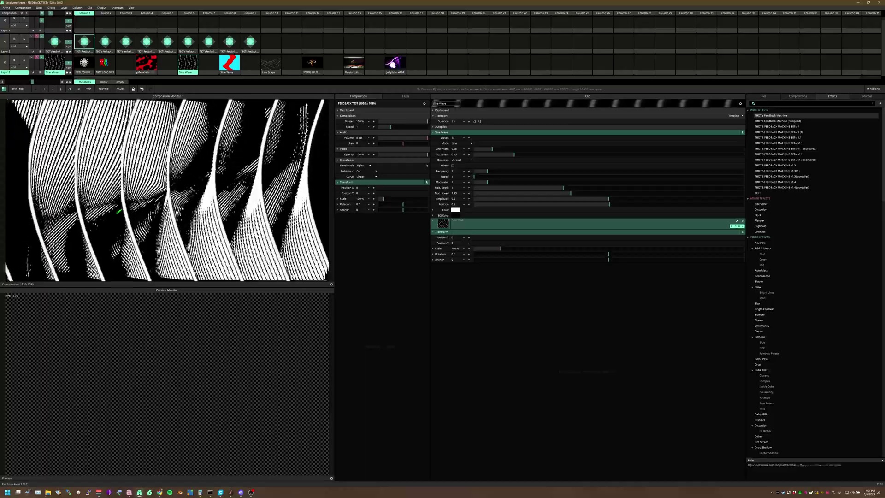
left_click(91, 54)
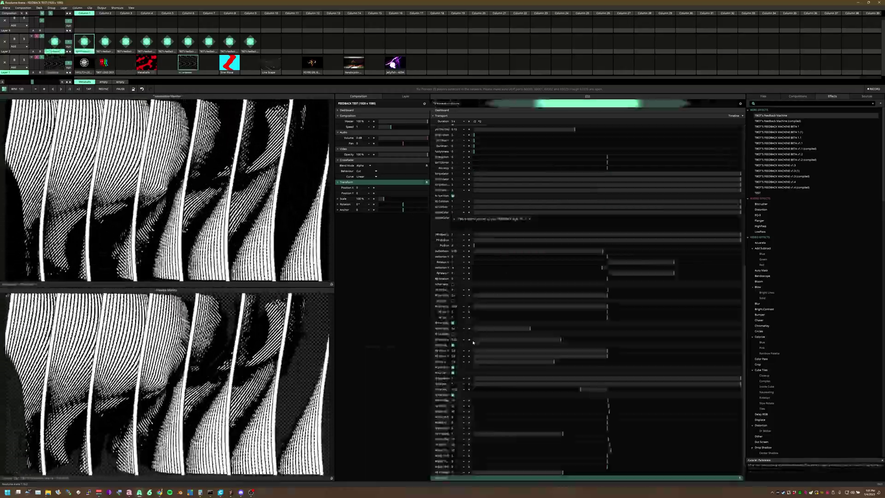
left_click_drag(557, 340, 524, 341)
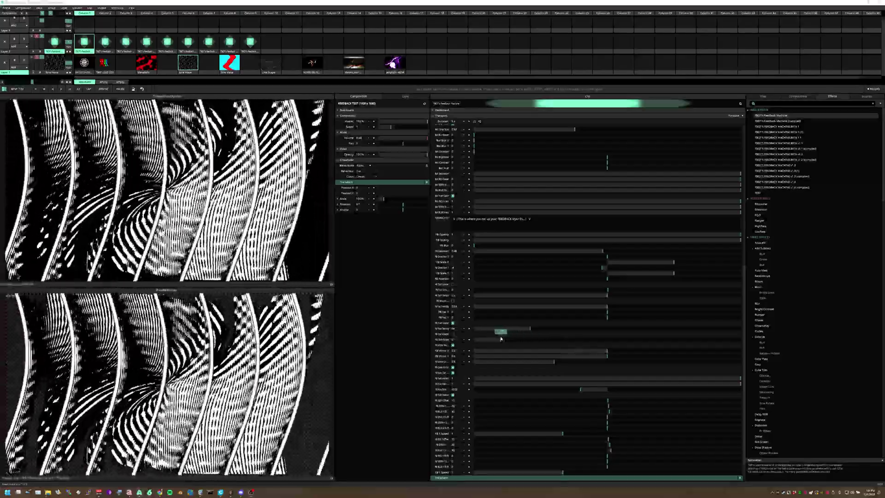
left_click_drag(528, 337, 632, 341)
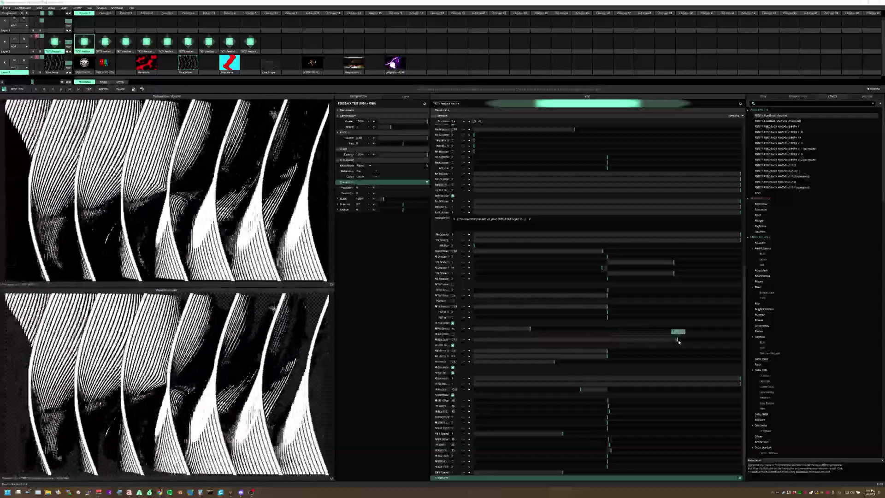
left_click_drag(574, 335, 486, 339)
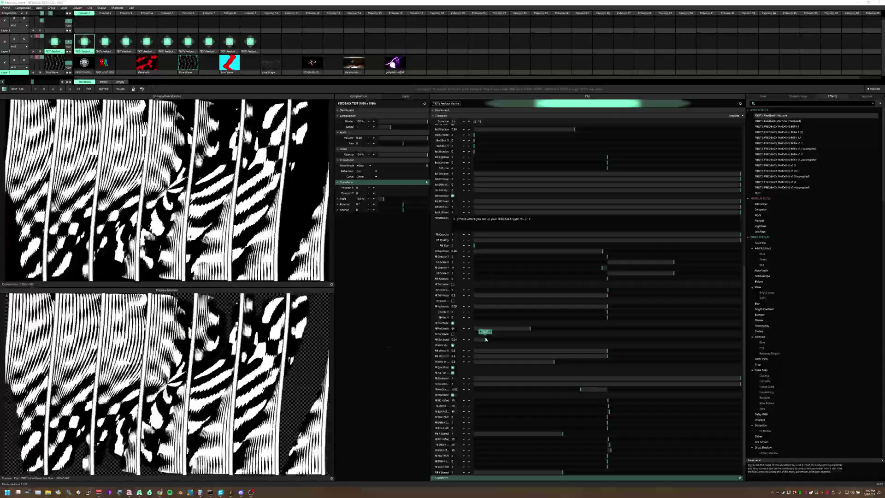
left_click(453, 334)
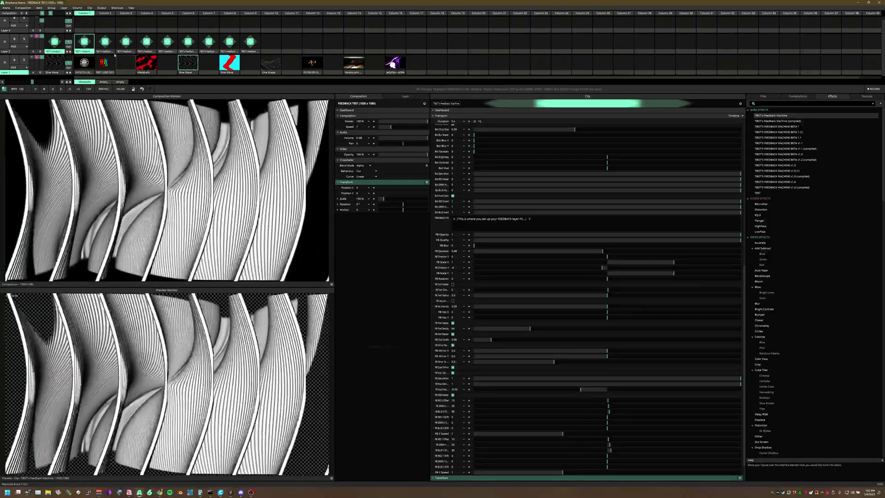
- Launch Metaballs again and try the feedback clip's mirror toggle, Mirror X and Y and quad mirror, returning each to its starting state
left_click(146, 62)
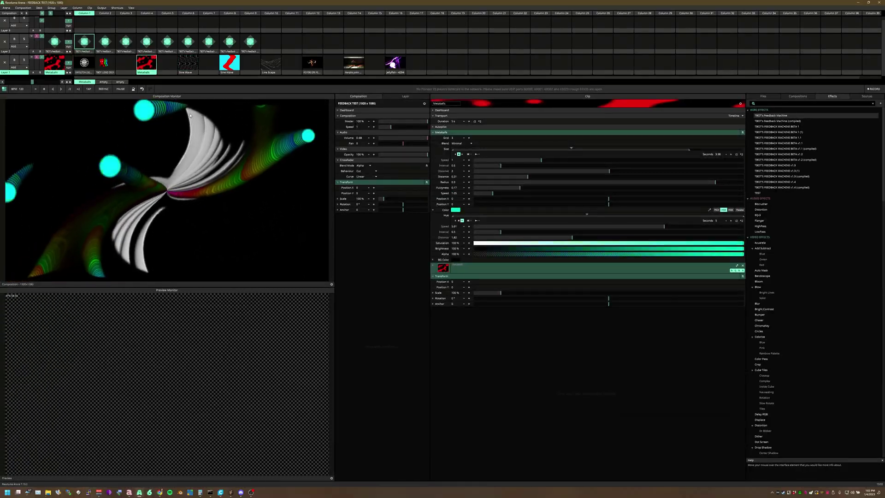
left_click(84, 48)
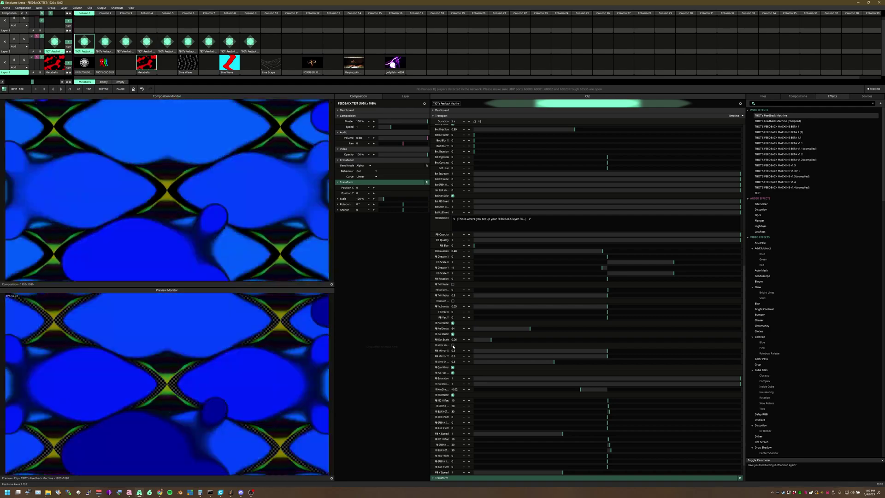
left_click_drag(607, 351, 532, 366)
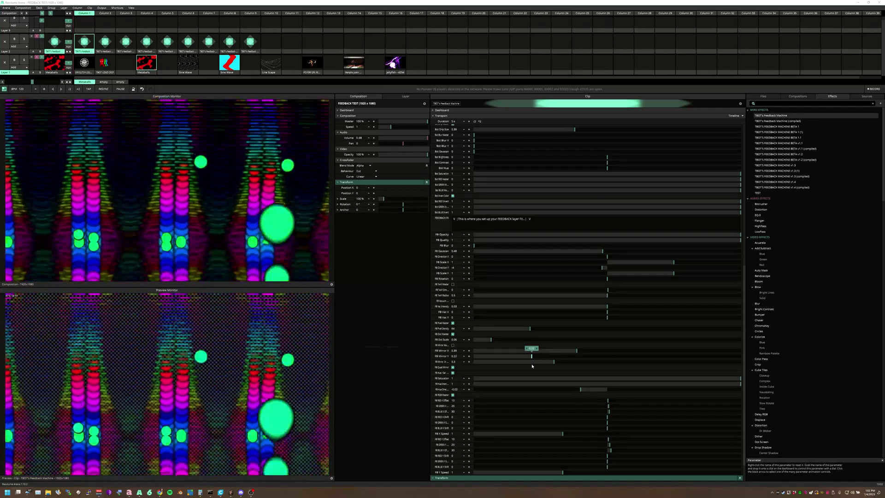
left_click_drag(529, 363, 555, 365)
double_click(542, 356)
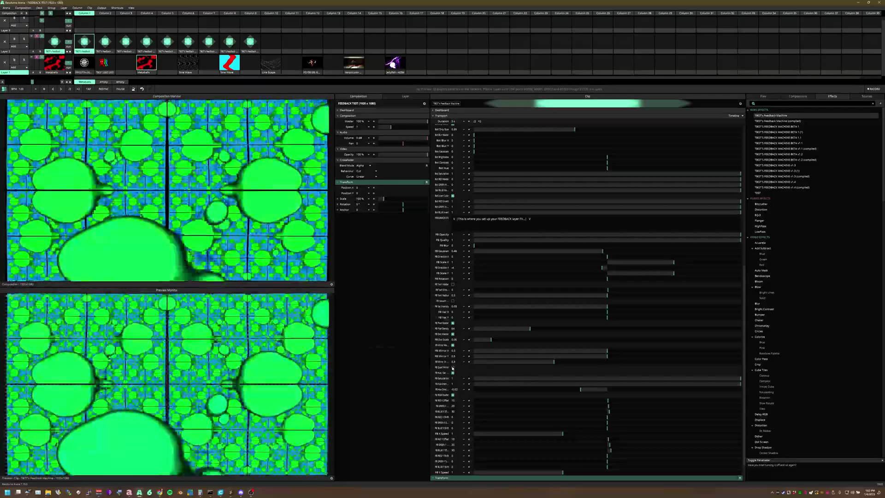
left_click(452, 367)
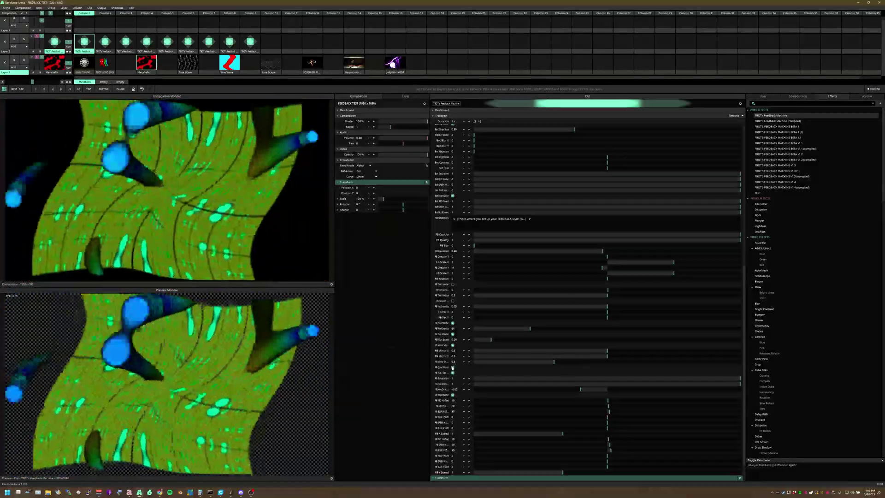
left_click(453, 367)
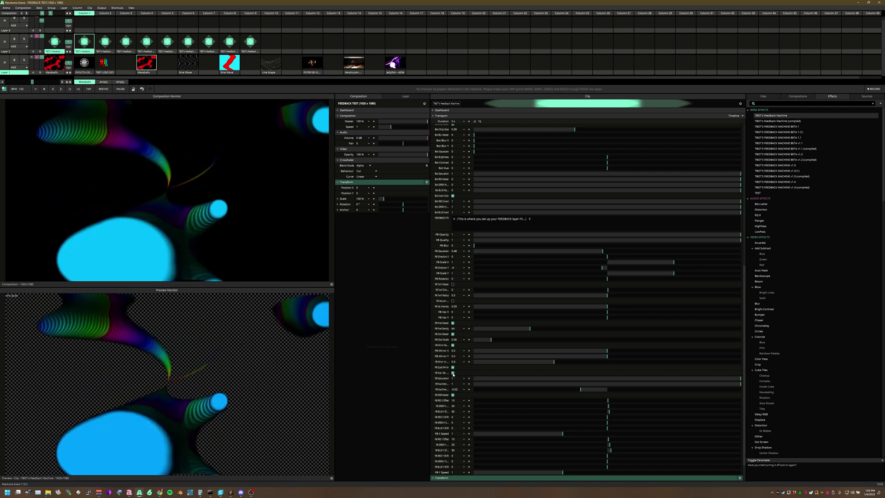
- Switch off the feedback layer's hue toggle, shift its hue slider, and preview the effect on the Sine Wave clips in columns 6 and 8
left_click(452, 395)
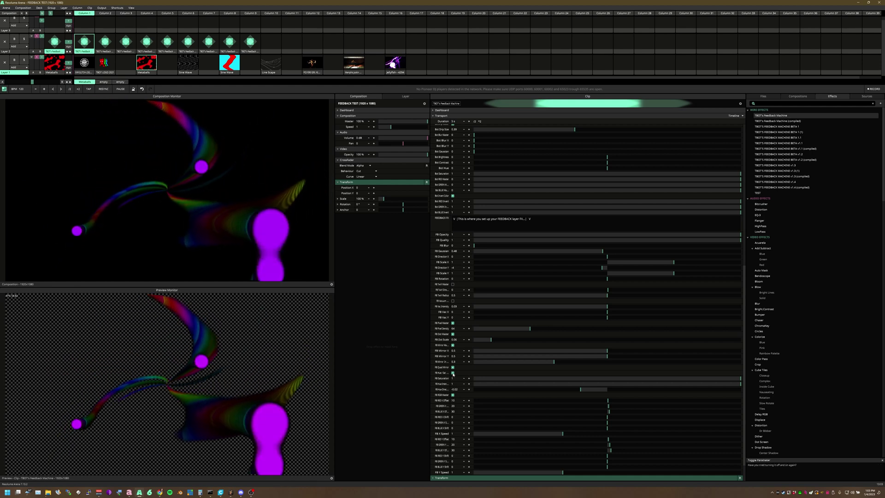
left_click_drag(580, 390, 806, 385)
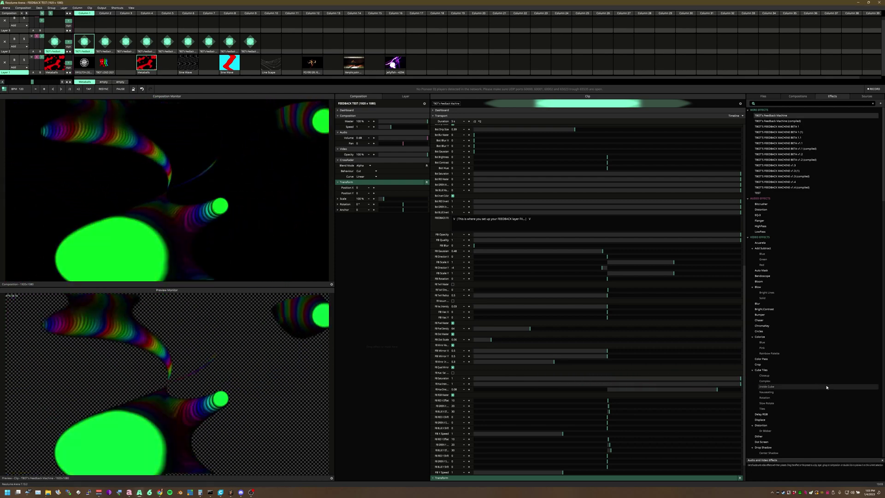
left_click_drag(721, 389, 672, 410)
left_click(187, 63)
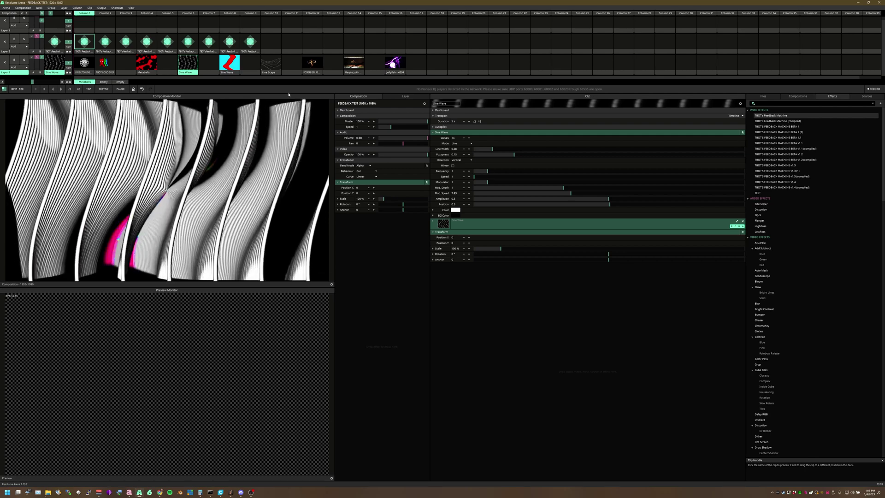
left_click(229, 63)
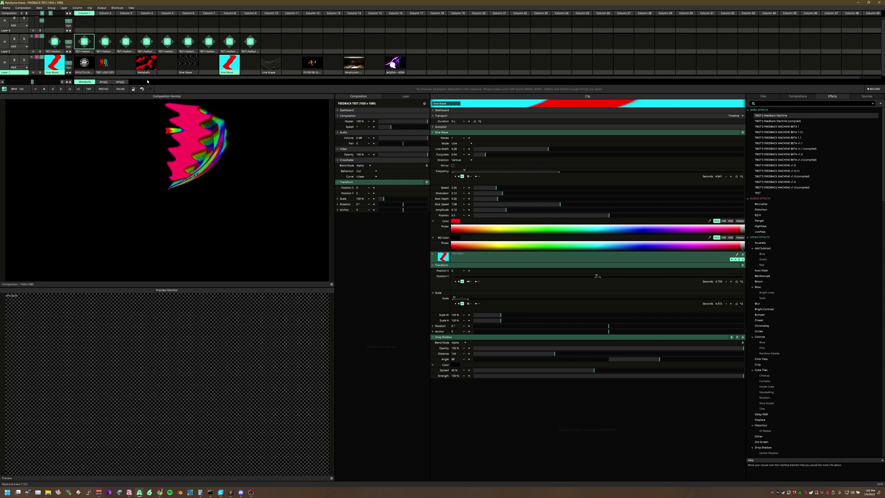
- Launch Metaballs in column 4, switch off the feedback layer's RGB toggle, and raise its red X shift to about 237
left_click(152, 66)
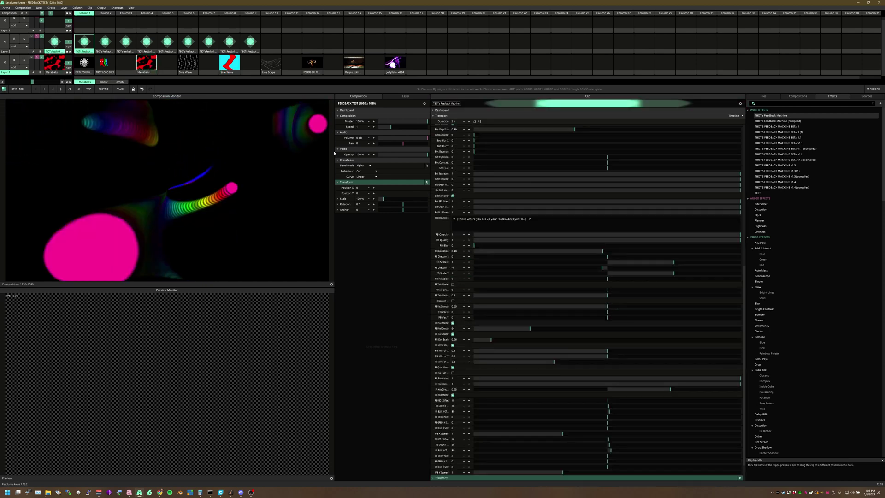
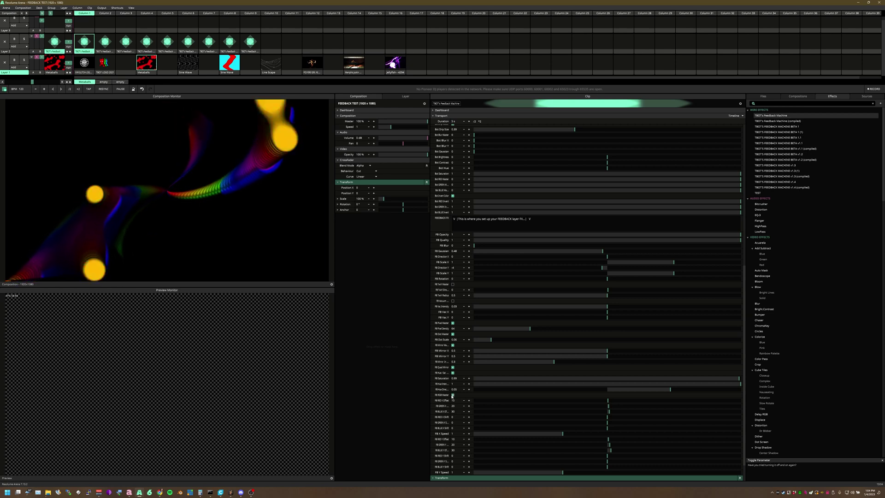
scroll(481, 390, "down", 2)
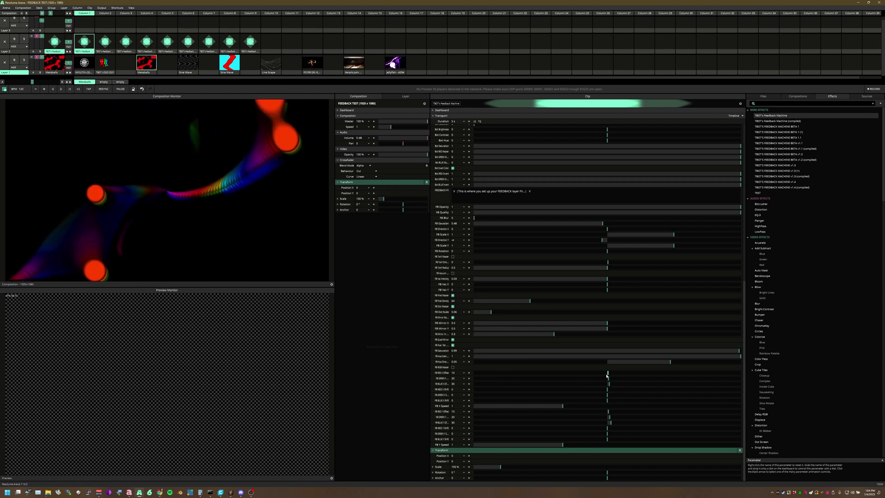
left_click_drag(608, 374, 625, 391)
left_click(629, 379)
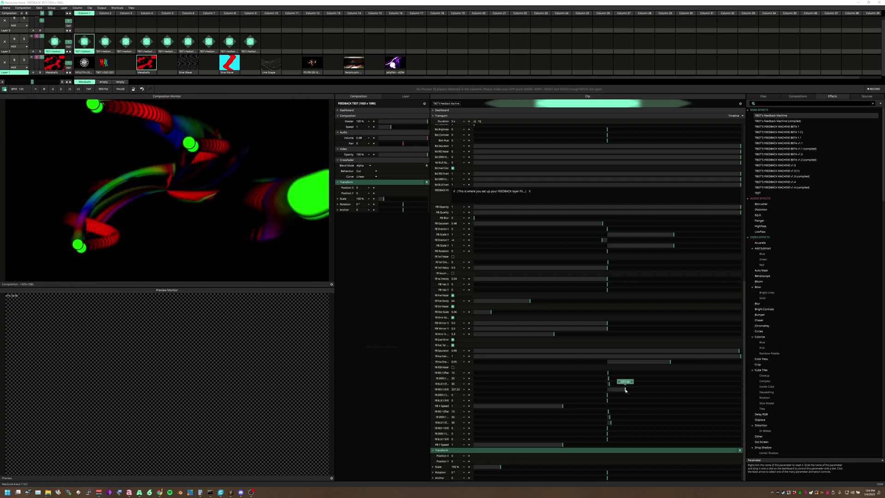
left_click_drag(623, 390, 623, 389)
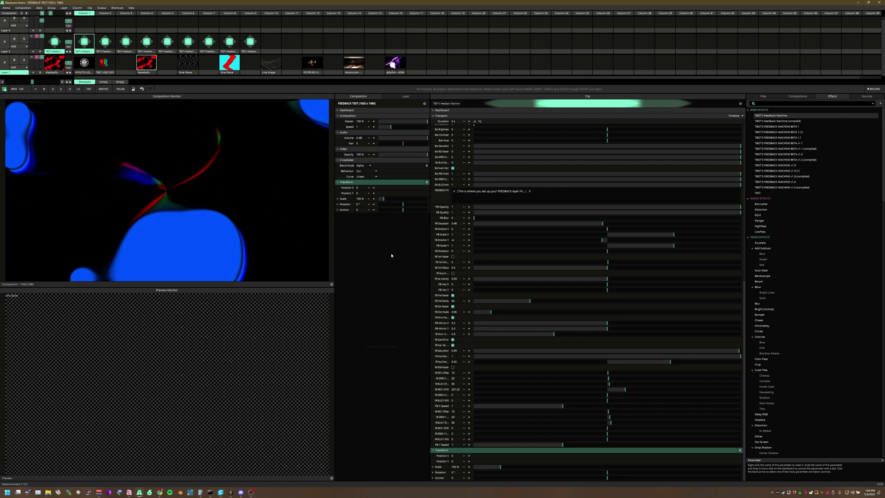
- Launch the column 6 Sine Wave clip, return the feedback layer's red X shift to 0, and try its blue X offset
left_click(181, 59)
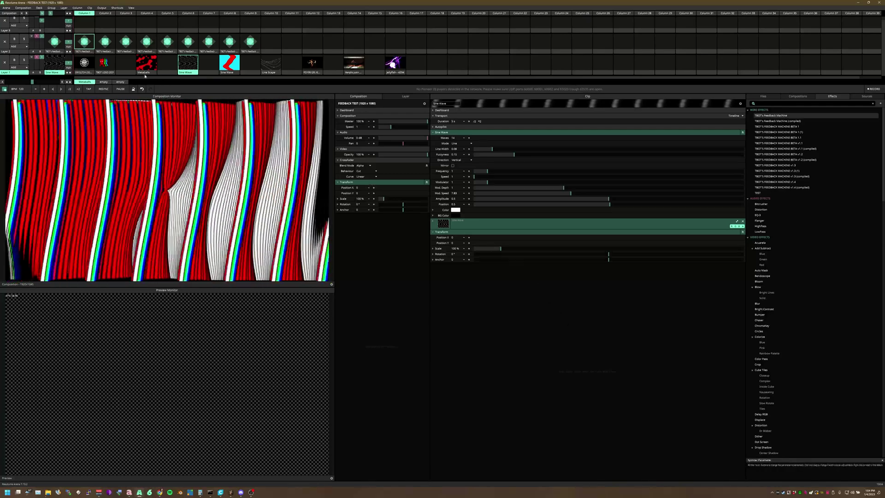
left_click(84, 42)
scroll(446, 414, "down", 2)
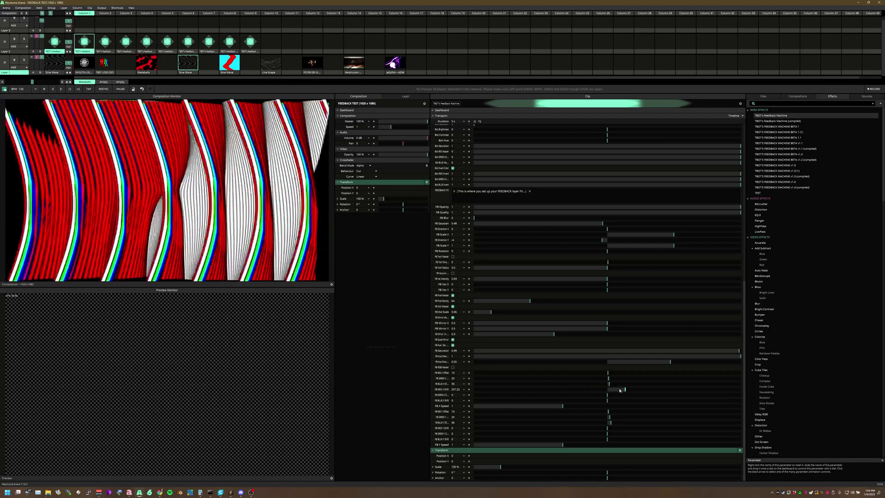
left_click_drag(620, 390, 612, 385)
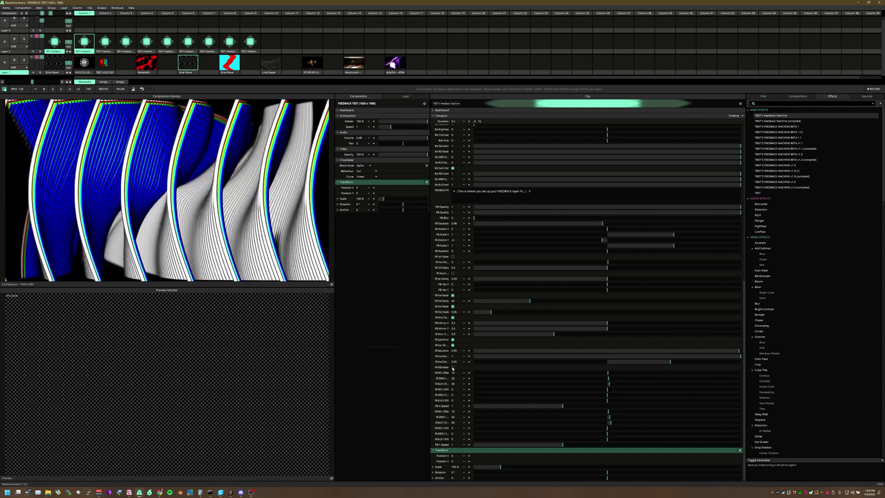
mouse_move(609, 384)
left_mouse_down()
mouse_move(621, 388)
mouse_move(591, 381)
mouse_move(609, 381)
left_mouse_up()
double_click(621, 383)
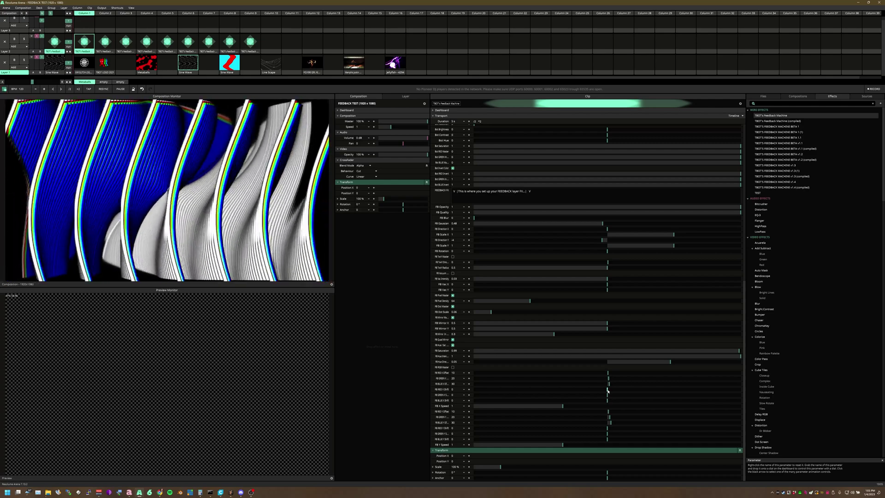
- Try the feedback layer's red and green X shifts and its green Y shift, resetting each to 0
left_click_drag(608, 390, 617, 392)
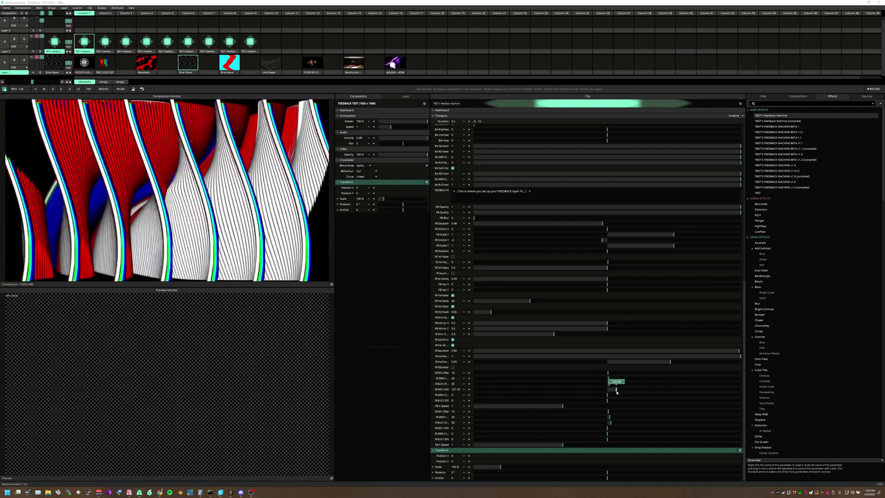
left_click_drag(608, 395, 628, 397)
double_click(625, 395)
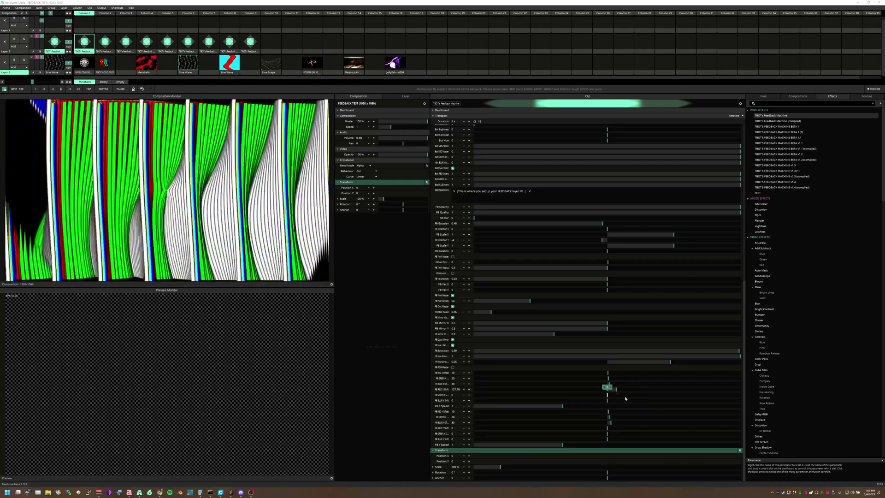
double_click(616, 390)
left_click_drag(608, 427, 636, 437)
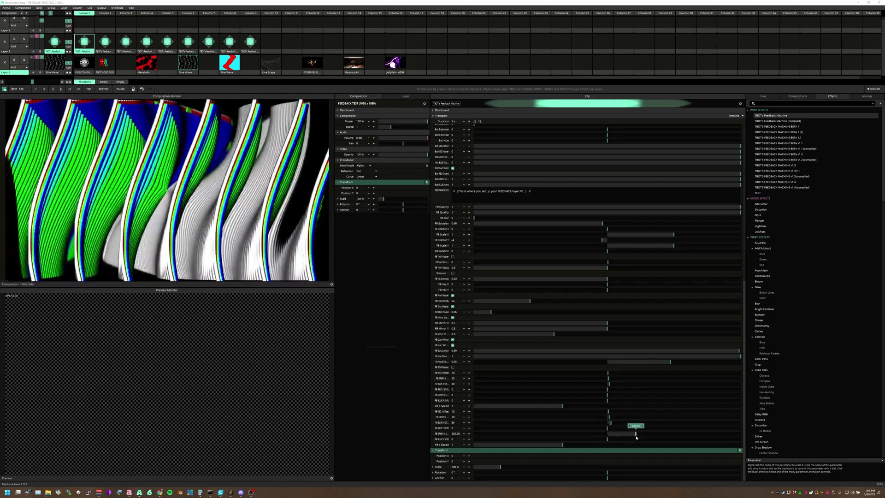
double_click(636, 435)
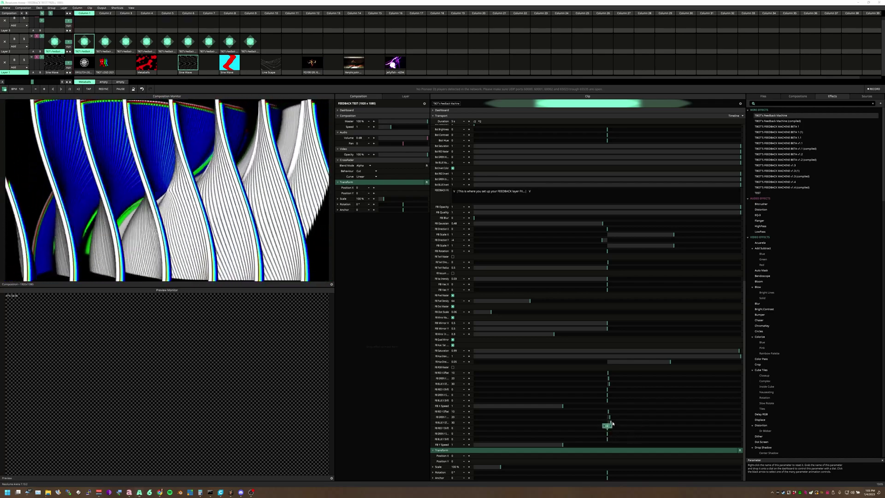
- Try the feedback layer's blue and green Y offsets and its Y speed, resetting each to its default
left_click_drag(607, 423, 672, 430)
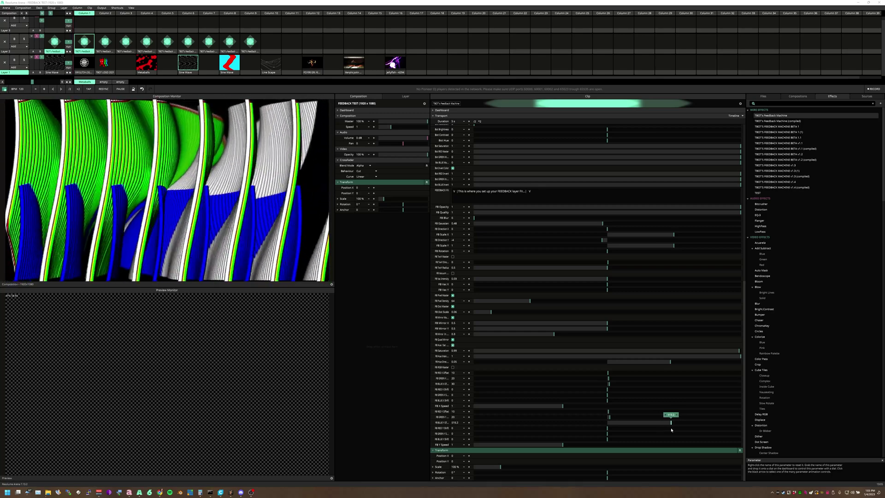
double_click(663, 429)
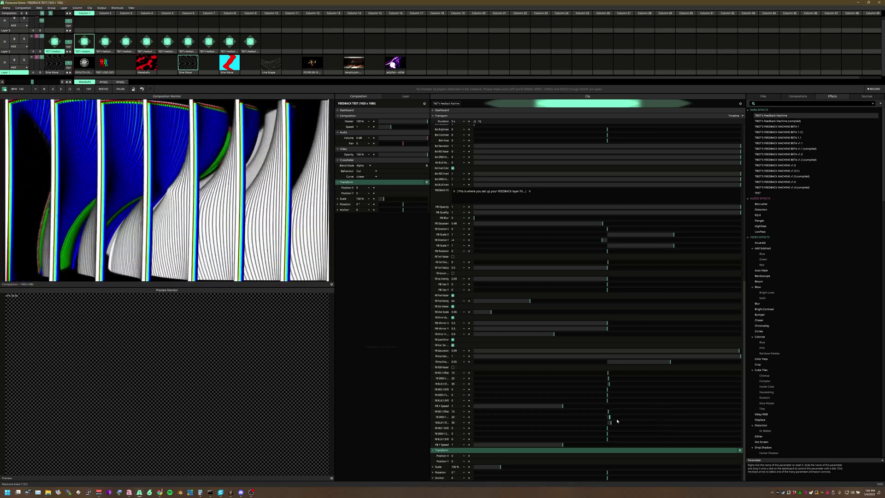
left_click_drag(610, 419, 578, 419)
double_click(594, 417)
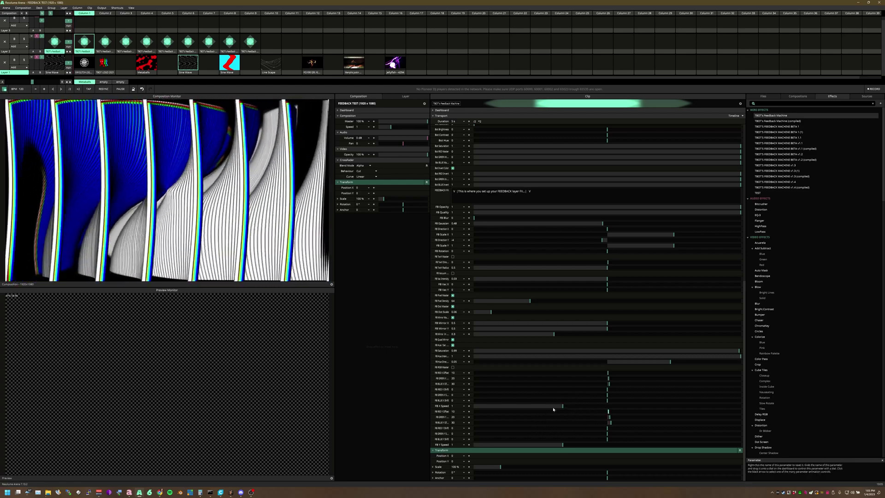
mouse_move(564, 445)
left_mouse_down()
mouse_move(596, 445)
mouse_move(574, 445)
left_mouse_up()
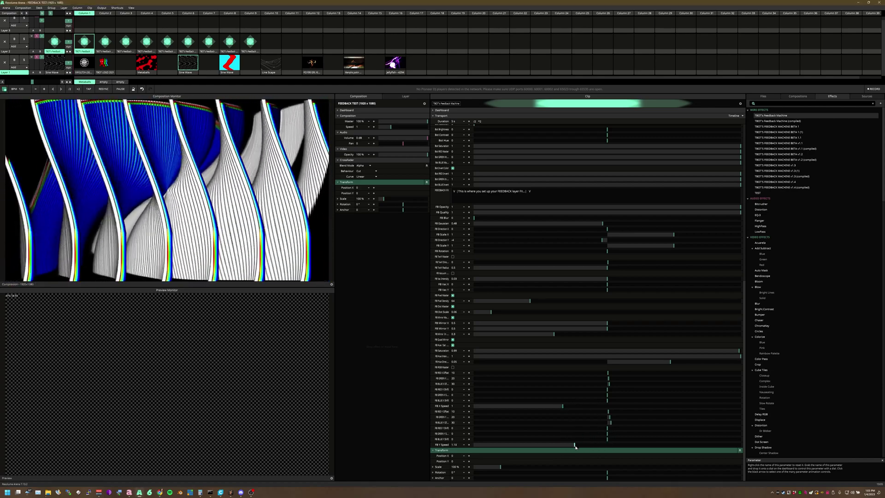
right_click(575, 446)
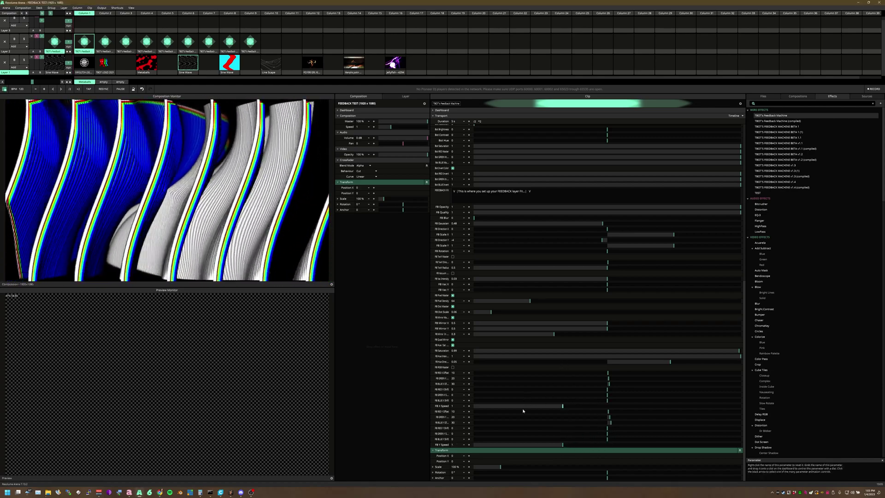
scroll(523, 420, "up", 5)
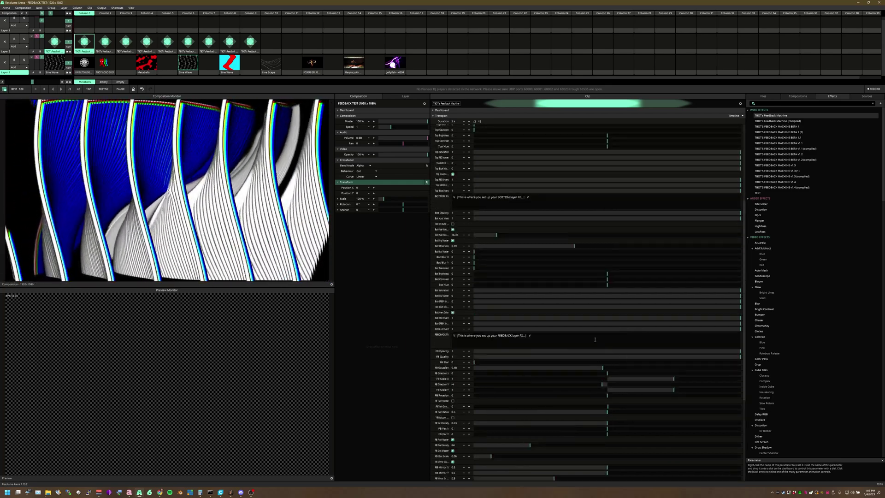
scroll(532, 362, "up", 5)
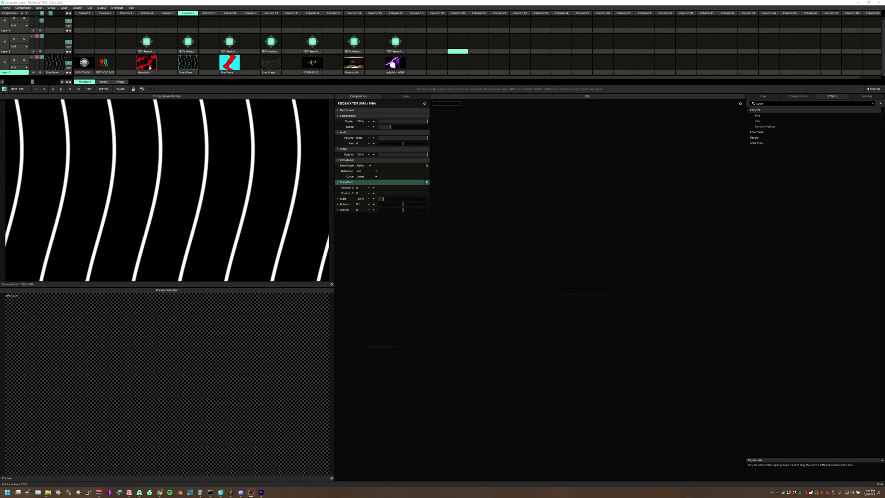
- Preview the Metaballs clip and launch columns 4 and 6 in turn with their paired feedback clips
left_click(145, 75)
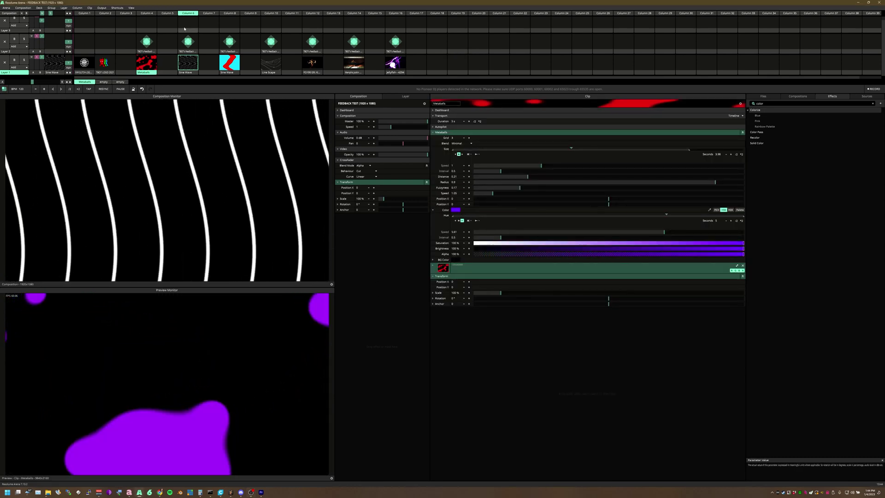
left_click(146, 13)
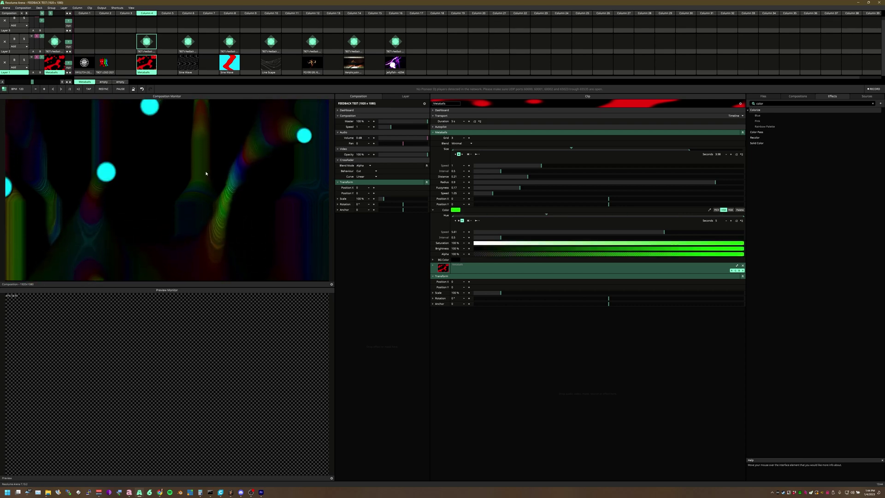
left_click(188, 12)
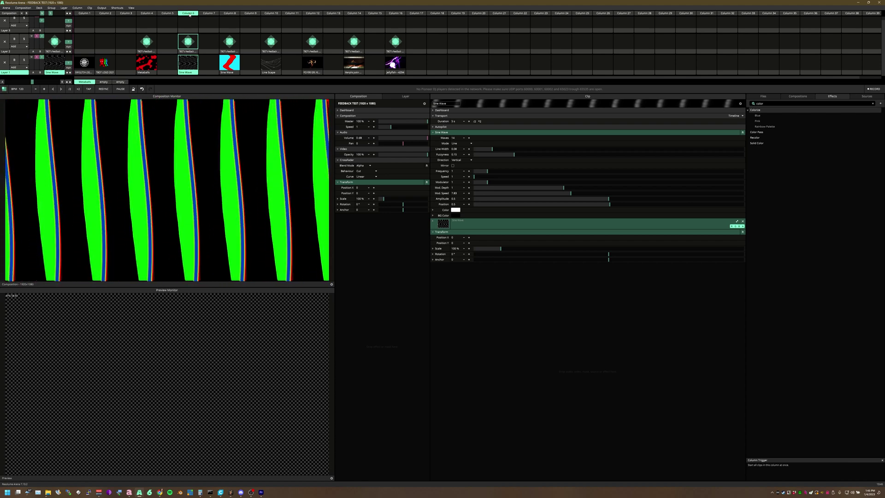
- On the column 6 feedback clip, switch off the feedback layer's RGB toggle and spread its red, green and blue X offsets apart
left_click(188, 51)
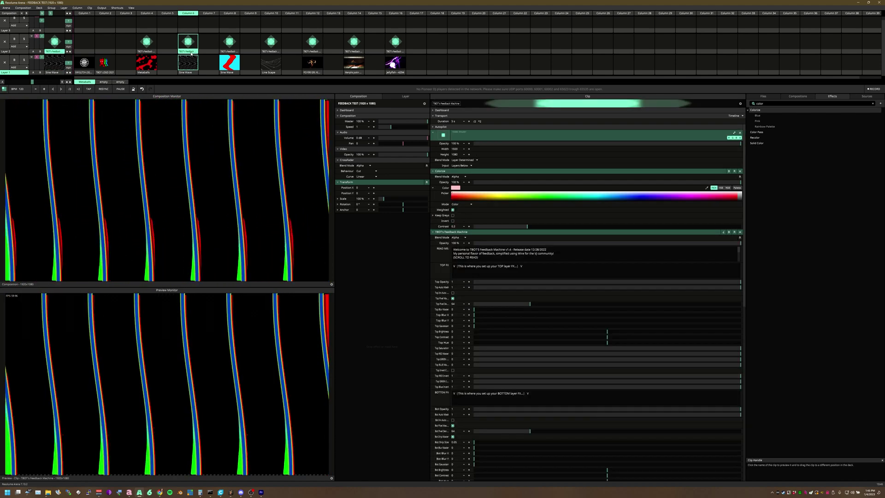
scroll(493, 355, "down", 10)
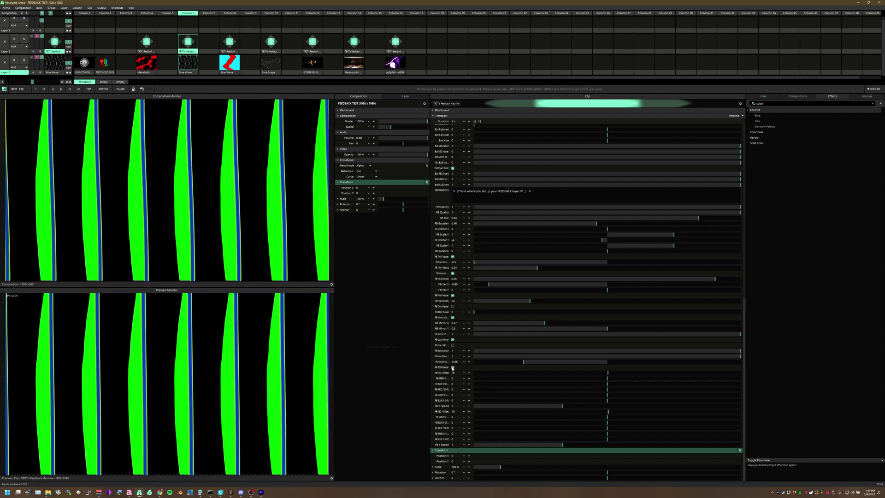
left_click(452, 368)
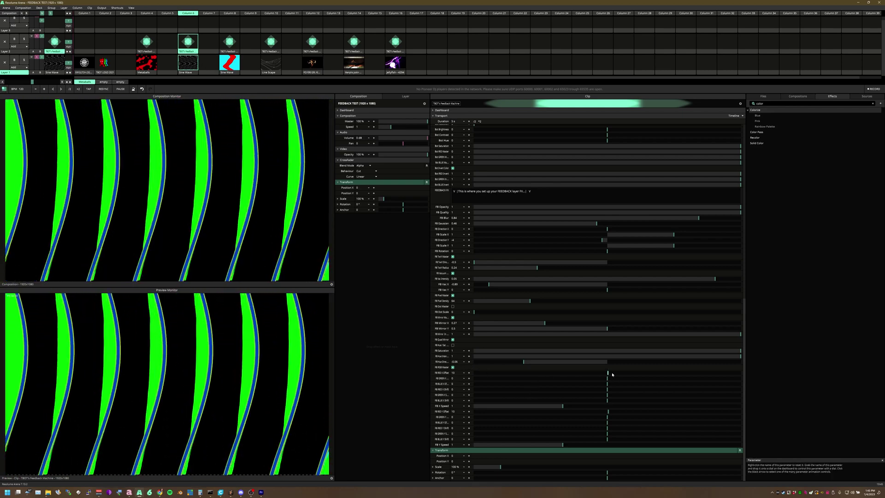
left_click(453, 367)
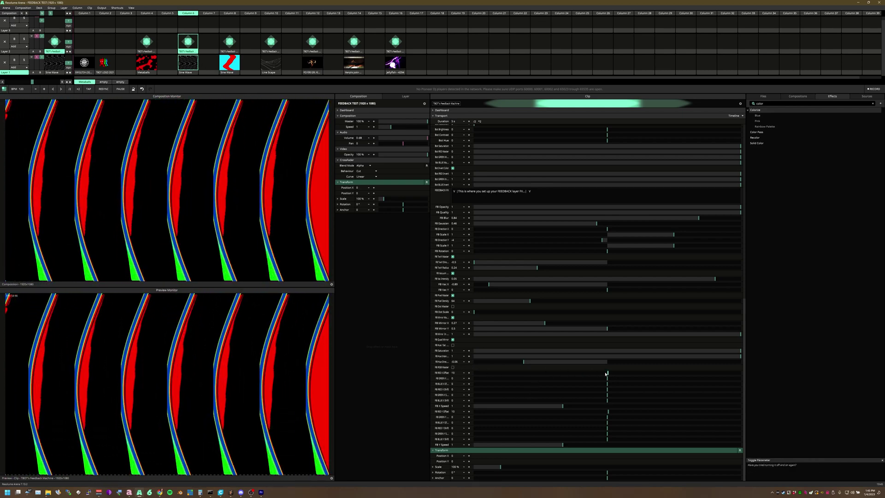
mouse_move(609, 374)
left_mouse_down()
mouse_move(647, 375)
mouse_move(585, 381)
mouse_move(600, 385)
mouse_move(593, 385)
left_mouse_up()
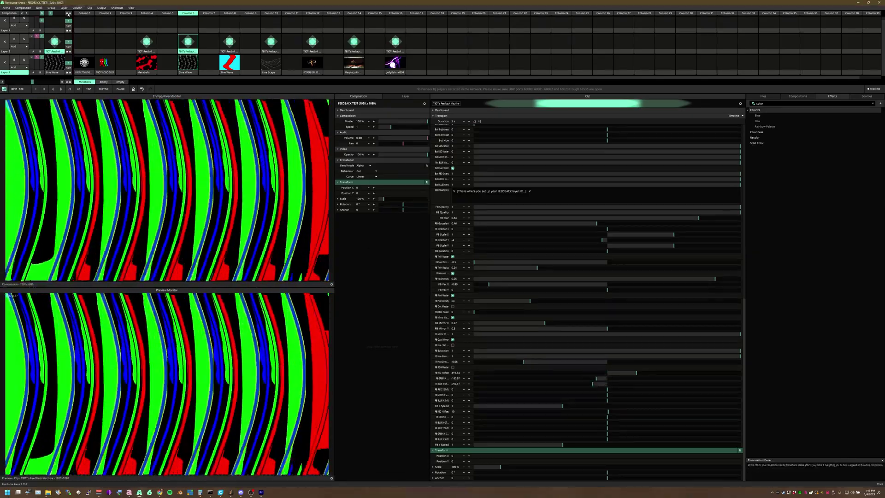
- Launch column 8 and open its Layer 2 feedback clip in the preview
left_click(233, 13)
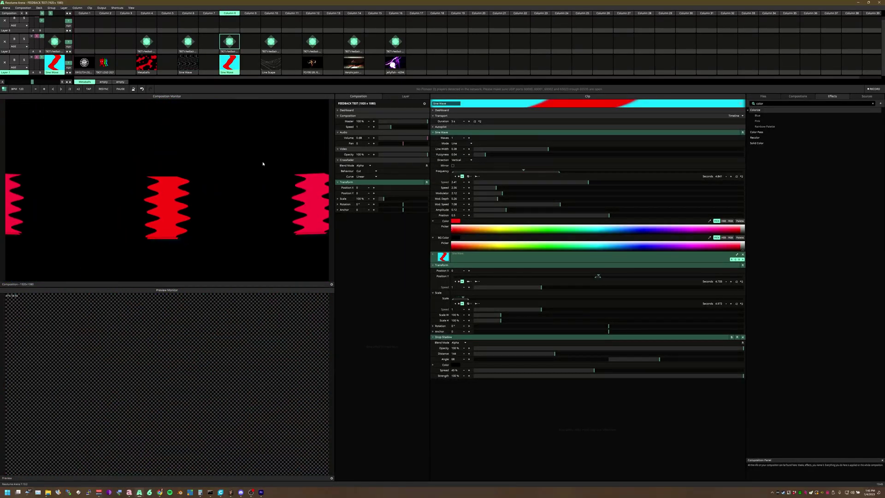
left_click(234, 48)
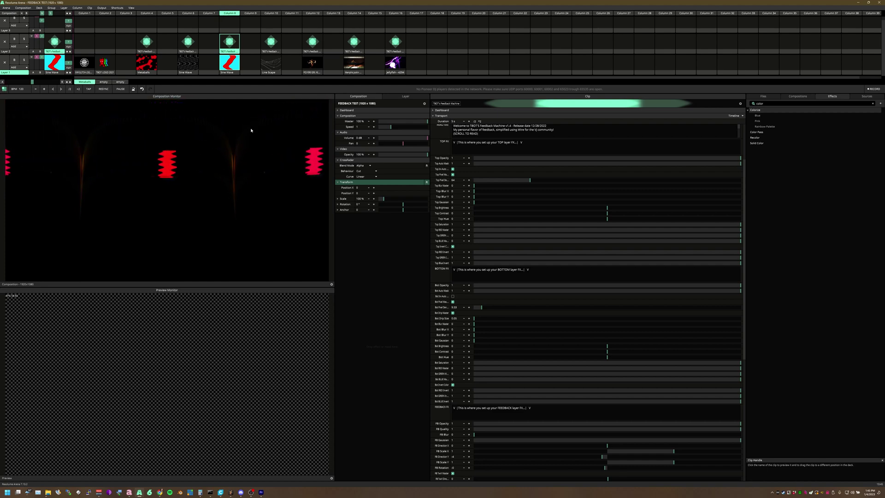
left_click(498, 358)
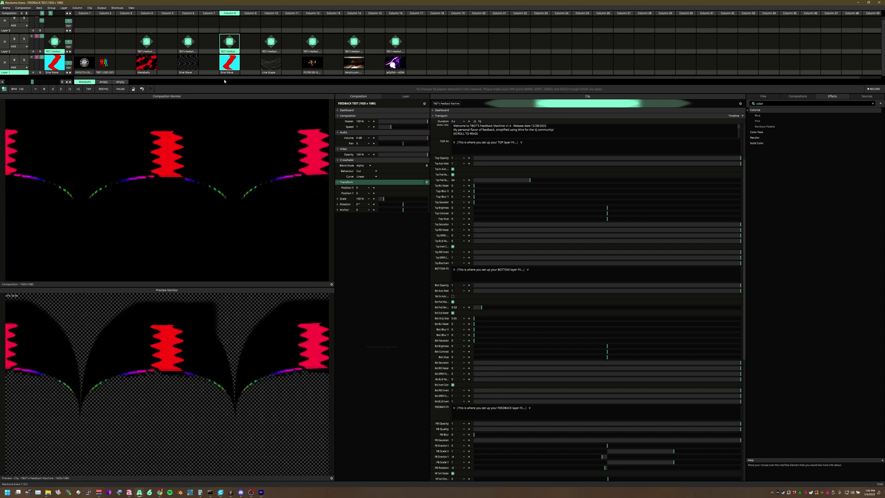
- Bypass Drop Shadow on the column 8 Sine Wave clip and insert Auto Mask before it, found by searching "auto", with Contrast set to 1
left_click(229, 63)
left_click(731, 337)
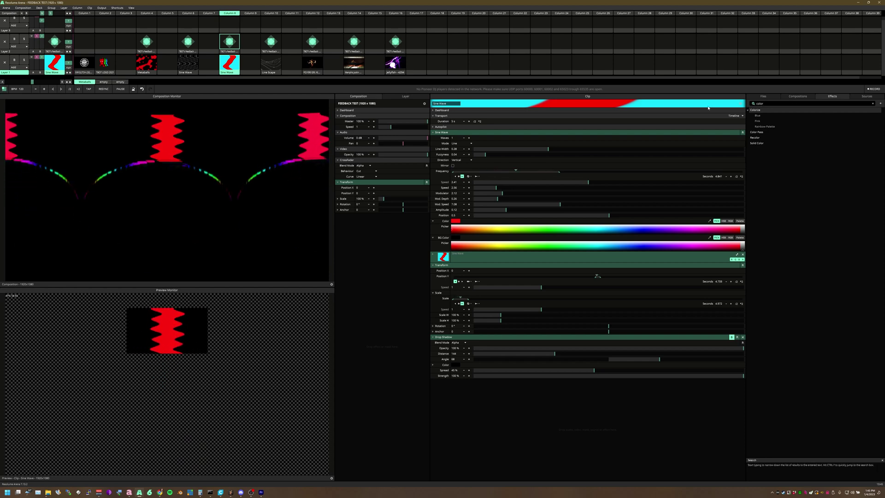
key("BackSpace")
key("BackSpace")
key("BackSpace")
key("BackSpace")
key("BackSpace")
type("auto")
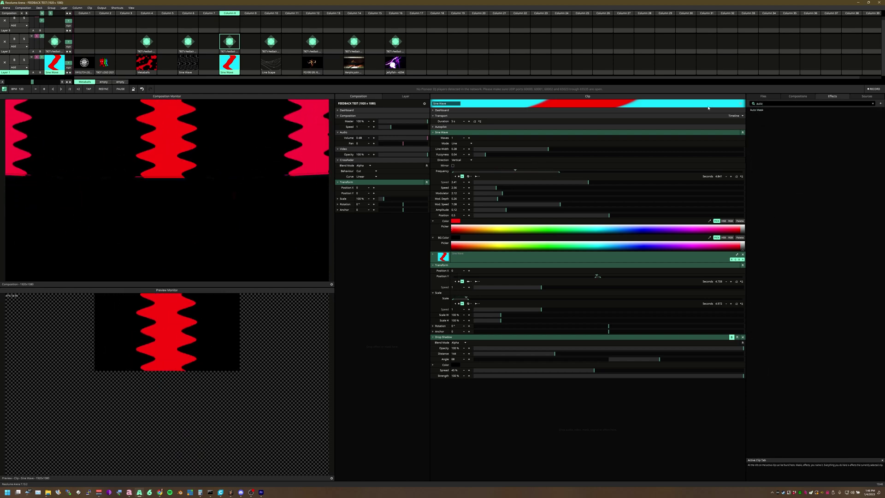
left_click_drag(758, 110, 511, 350)
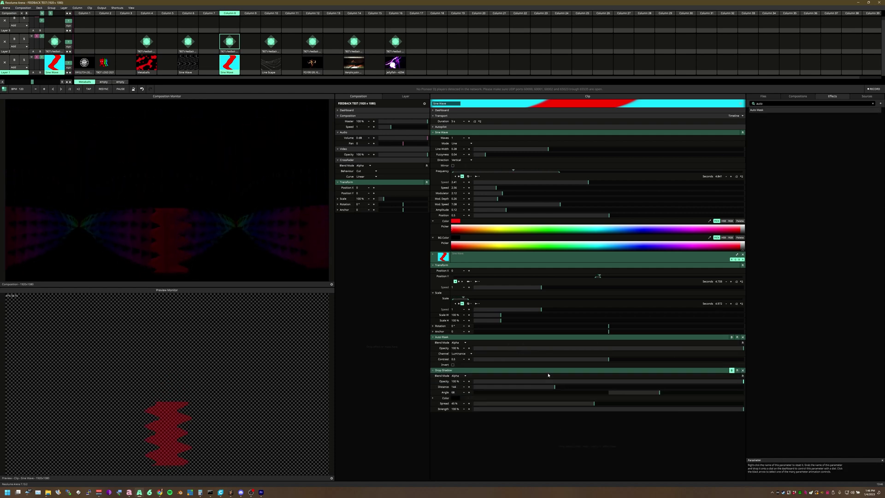
left_click_drag(608, 360, 809, 359)
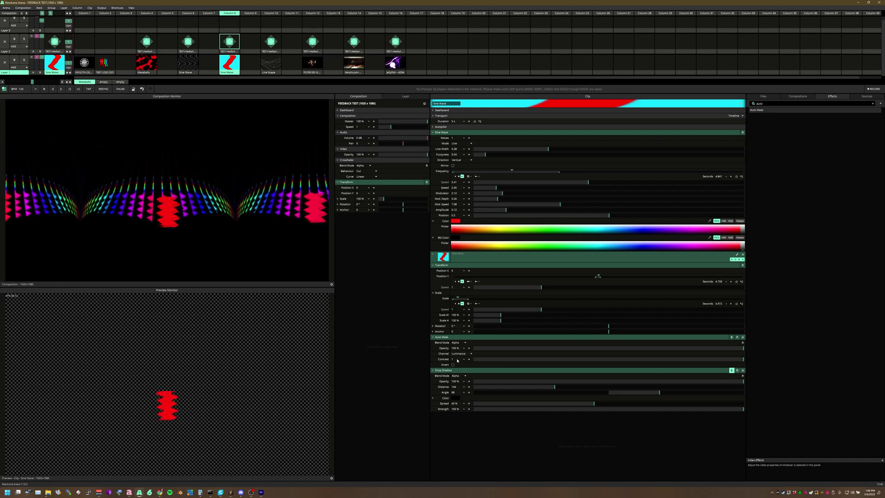
- Re-enable Drop Shadow on the column 8 Sine Wave clip and set its Angle to 45 and Distance to 10
left_click(732, 371)
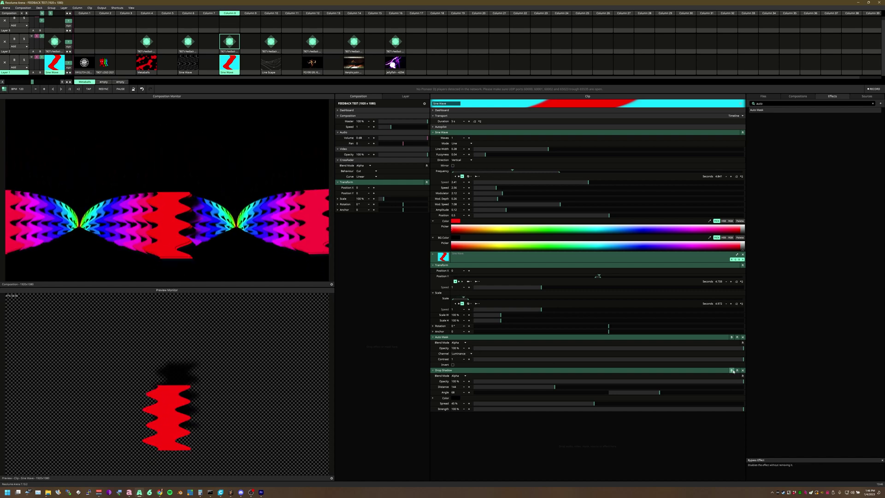
left_click(642, 393)
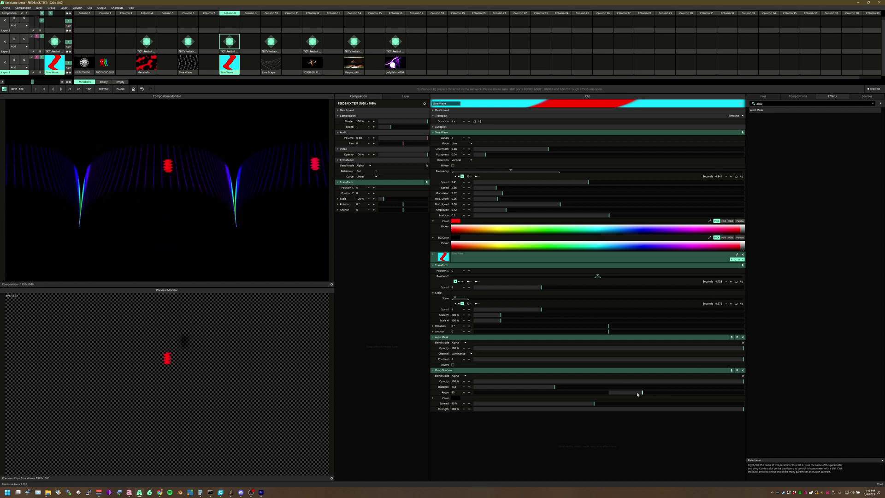
left_click_drag(555, 388, 480, 387)
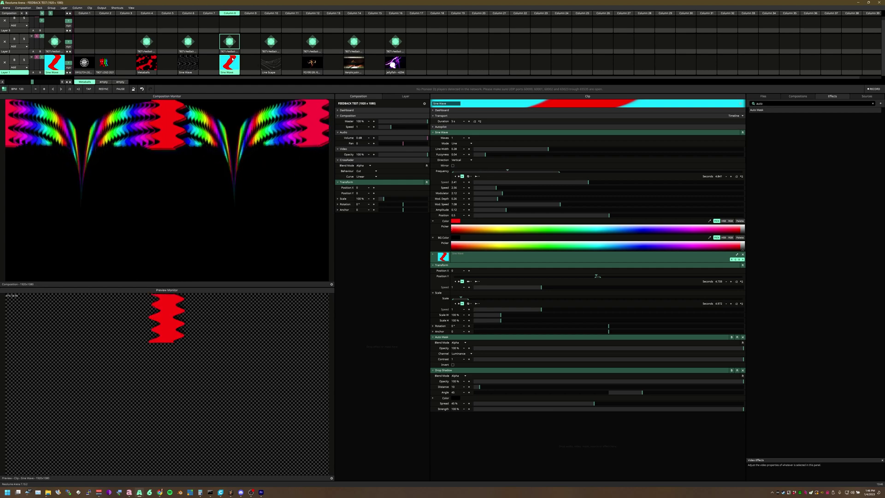
- On the column 8 feedback clip, set the feedback hue control to -0.1, toggle RGB on and off, and raise the red X shift to about 380
key("Up")
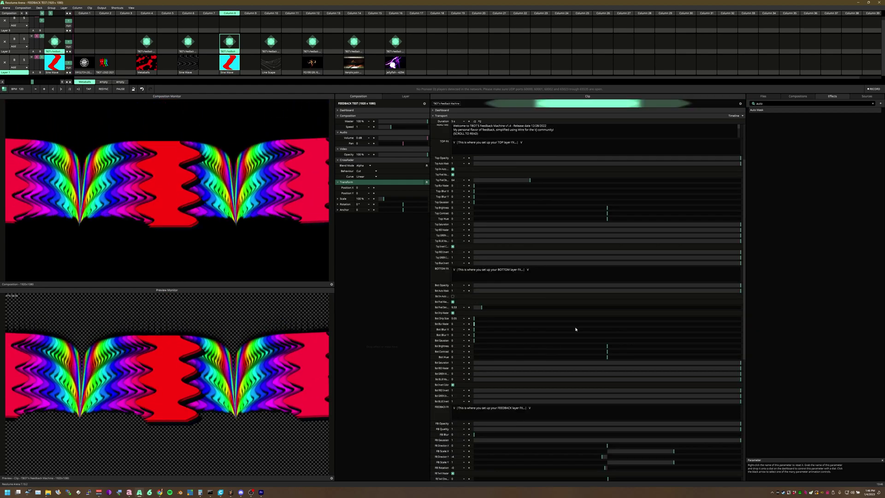
scroll(574, 331, "down", 5)
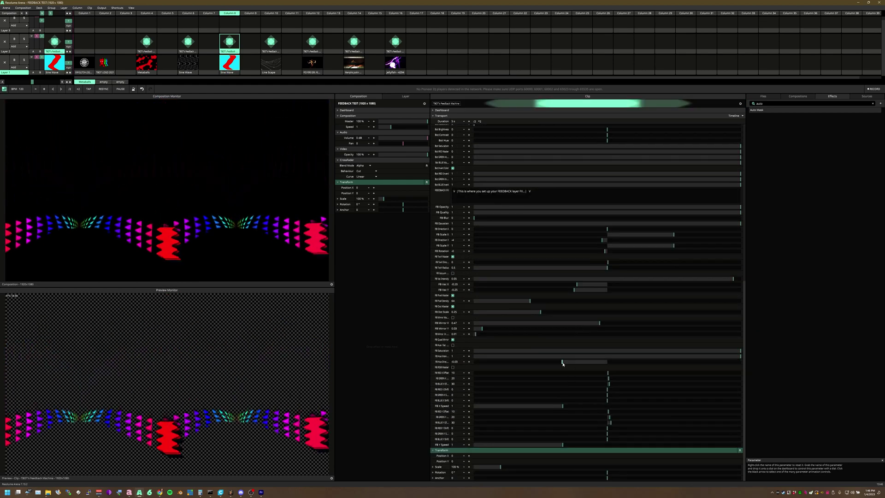
left_click_drag(563, 361, 461, 368)
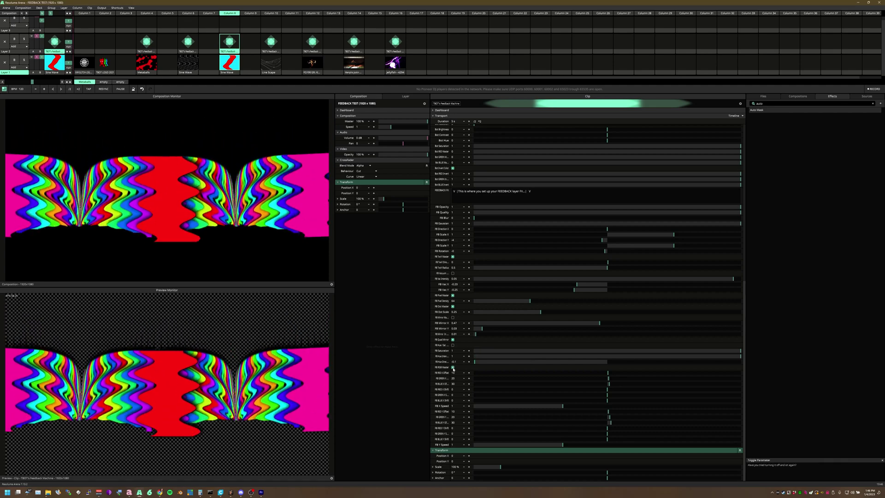
left_click(453, 368)
left_click(453, 367)
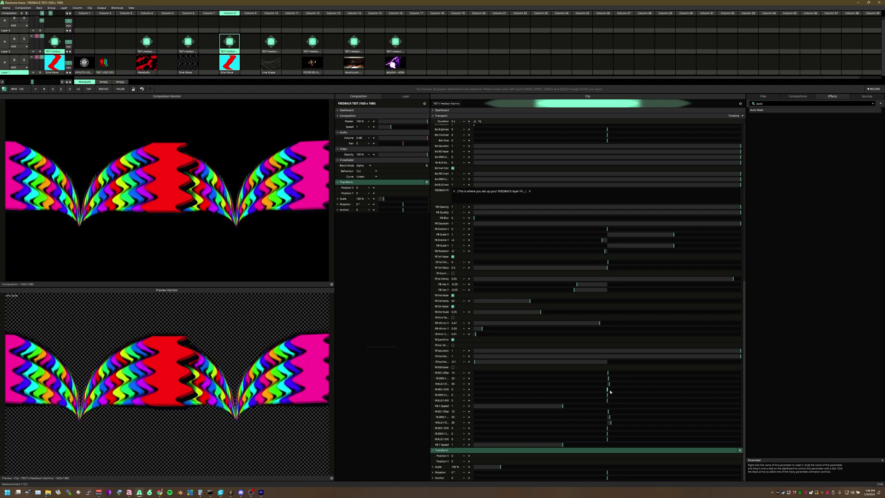
left_click_drag(609, 392, 634, 393)
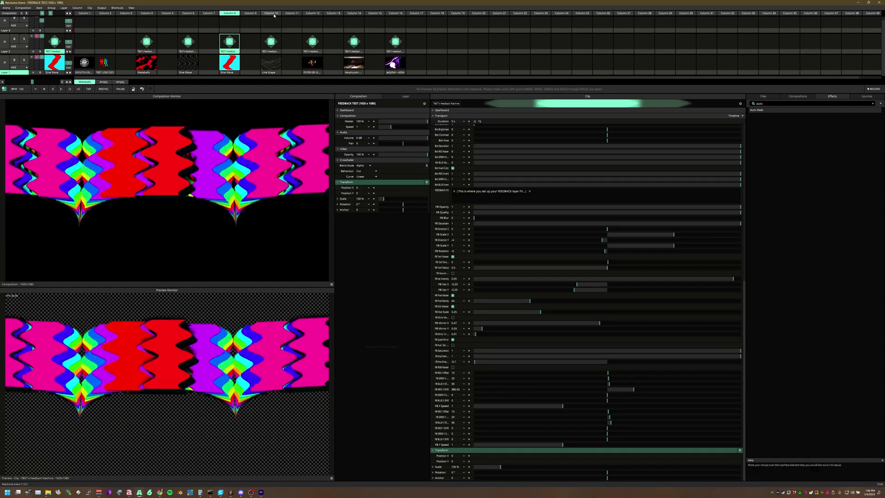
- Launch column 10 and view the feedback layer settings of its paired Layer 2 clip
left_click(274, 13)
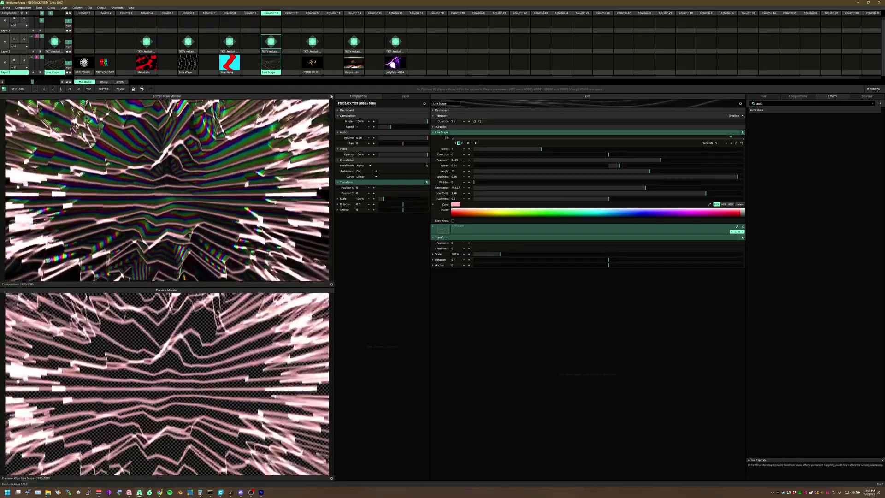
left_click(271, 42)
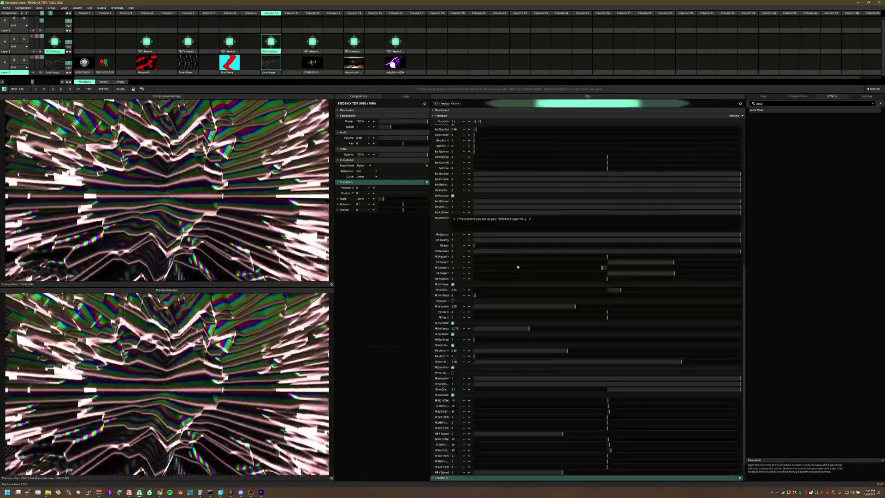
scroll(520, 272, "down", 2)
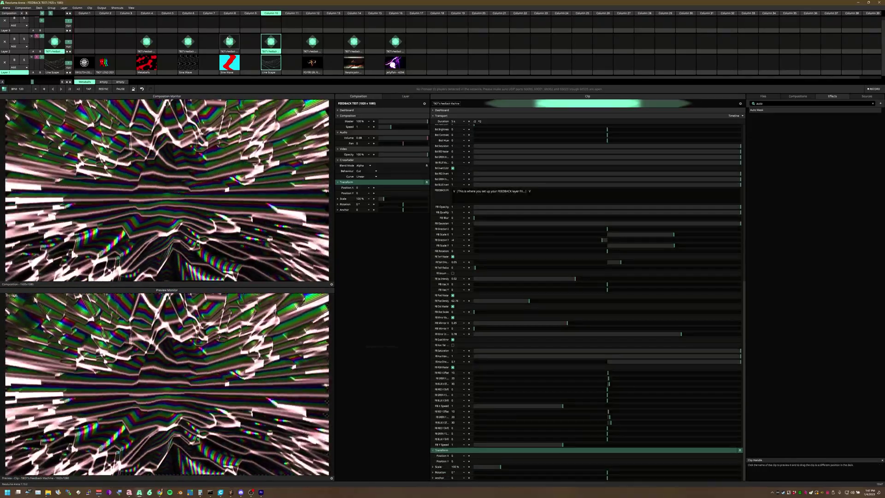
- Launch column 12, open its Layer 2 feedback clip, and try out the bottom layer's opacity and pixel toggle
left_click(314, 13)
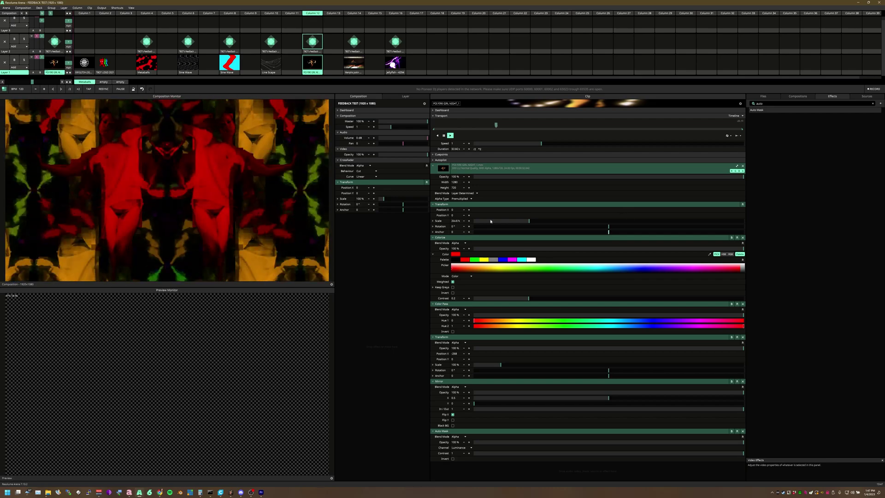
left_click(312, 42)
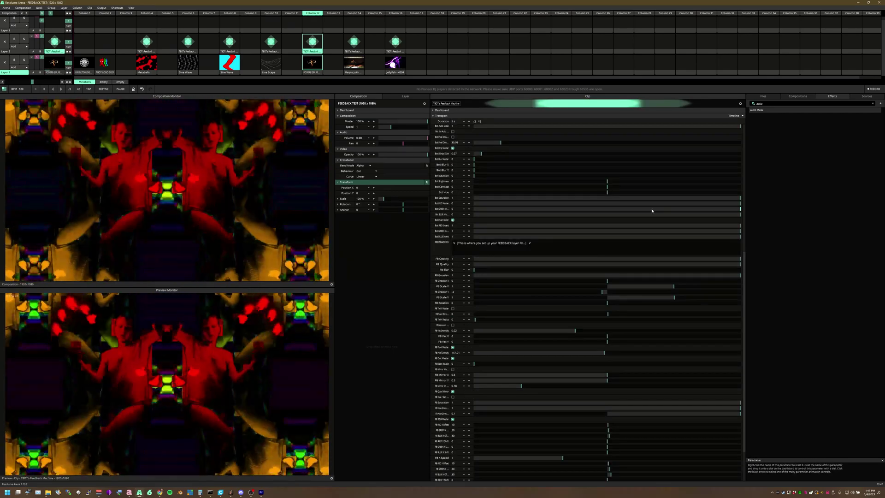
scroll(652, 211, "up", 5)
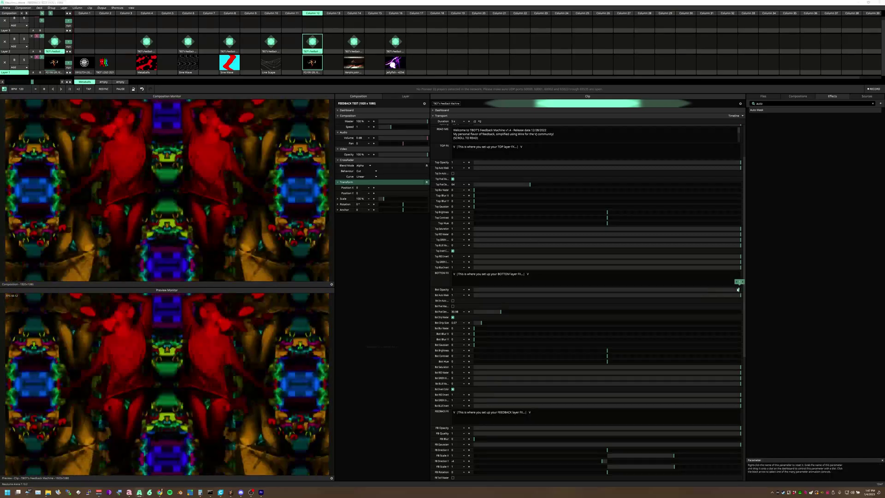
left_click_drag(737, 289, 829, 340)
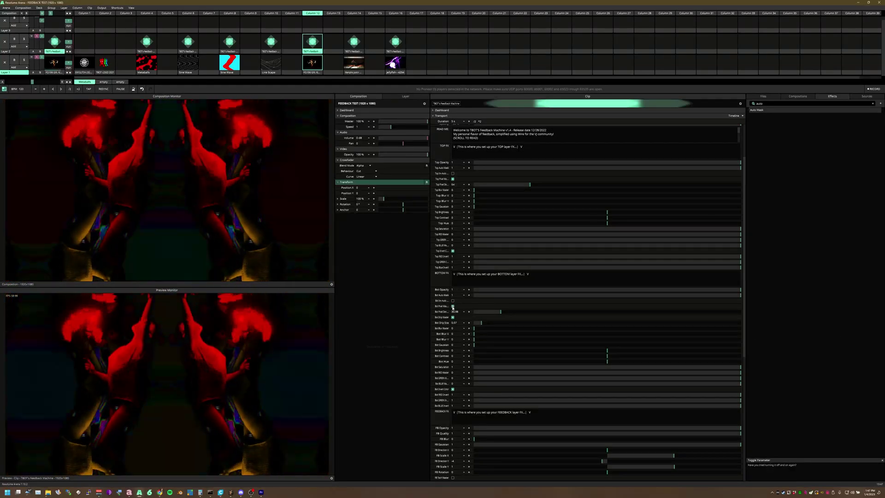
left_click(453, 306)
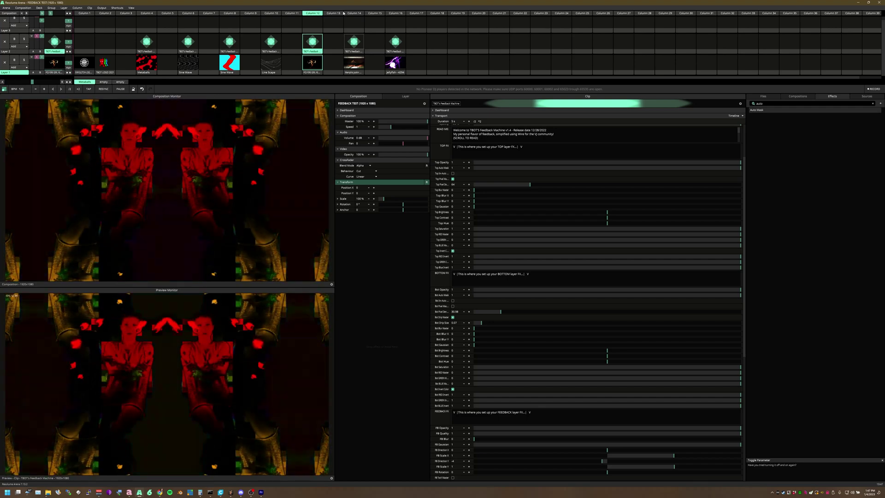
- Launch column 14 and bring up the feedback layer settings of its Layer 2 clip
left_click(356, 13)
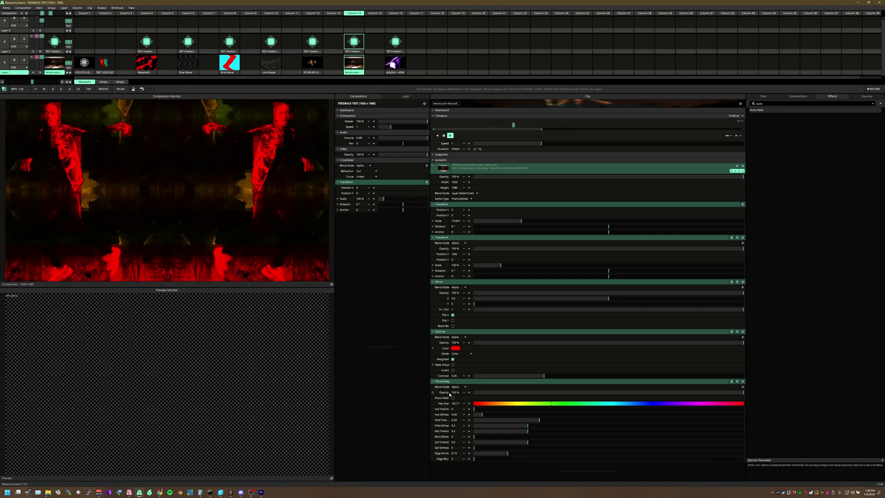
left_click(353, 51)
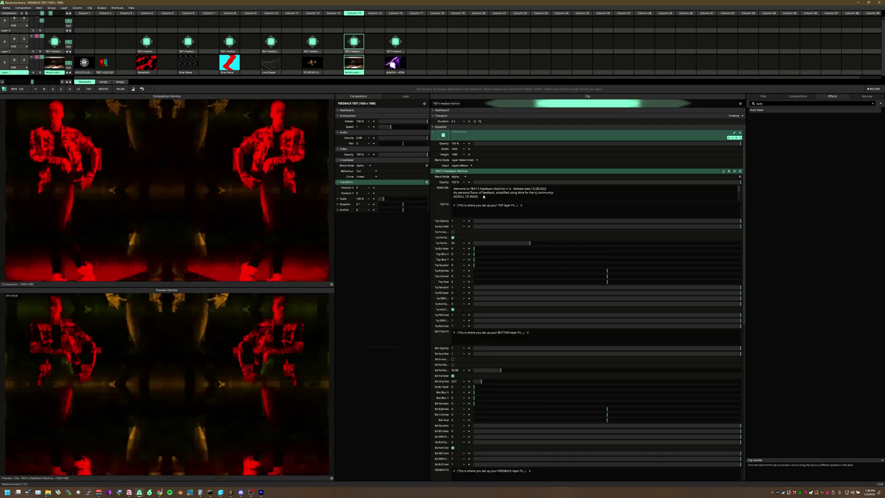
scroll(483, 197, "down", 10)
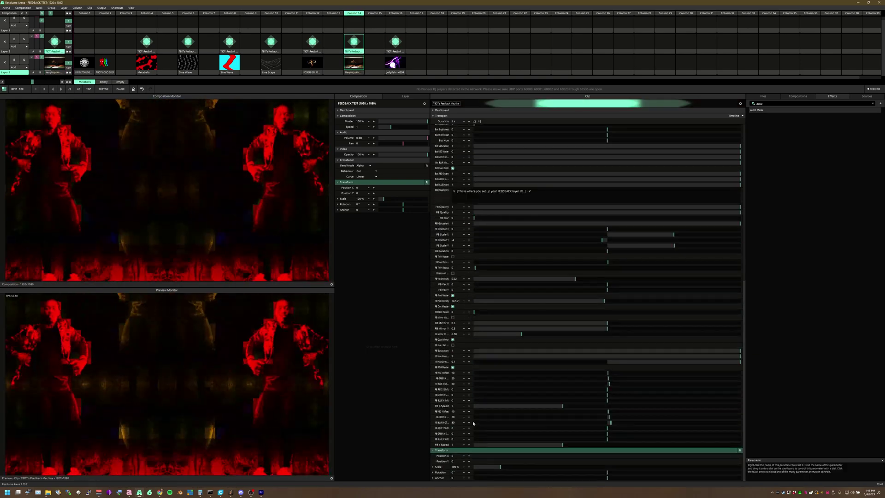
- On the column 14 feedback clip, switch on the feedback mirror toggle and set Mirror In/Out to about 0.55 and Mirror Y to about 0.36
left_click(453, 317)
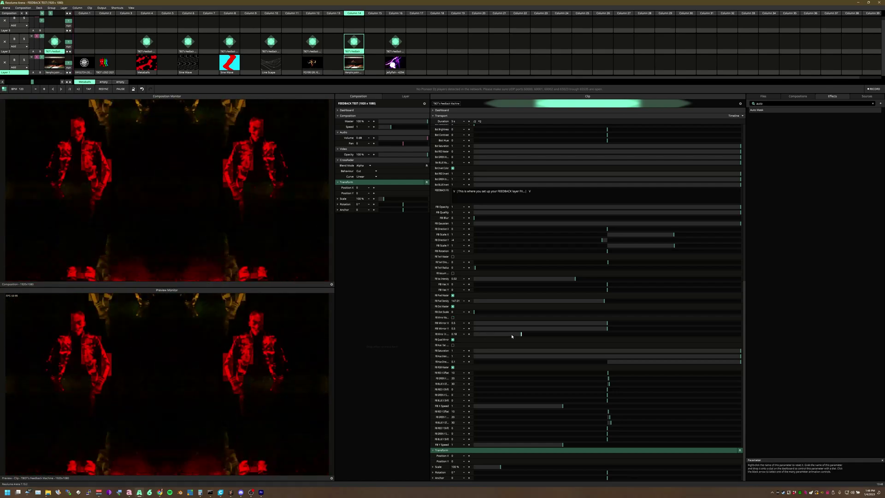
left_click_drag(484, 333, 621, 345)
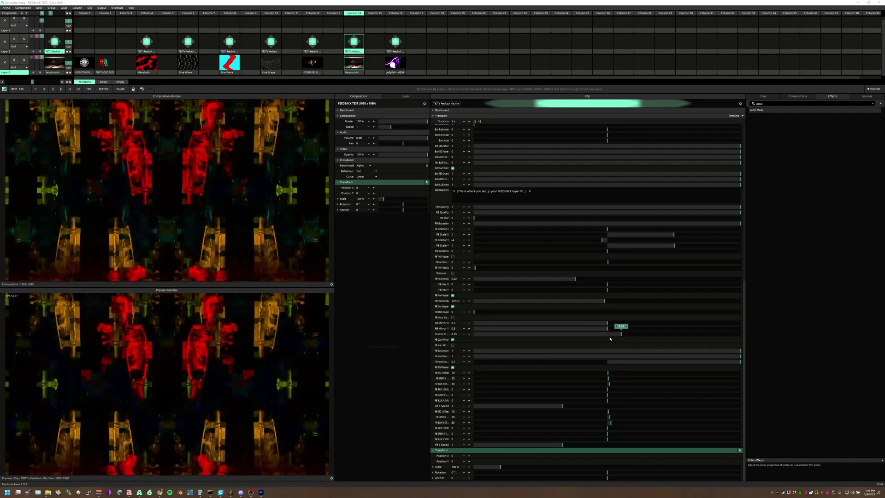
left_click_drag(607, 329, 574, 336)
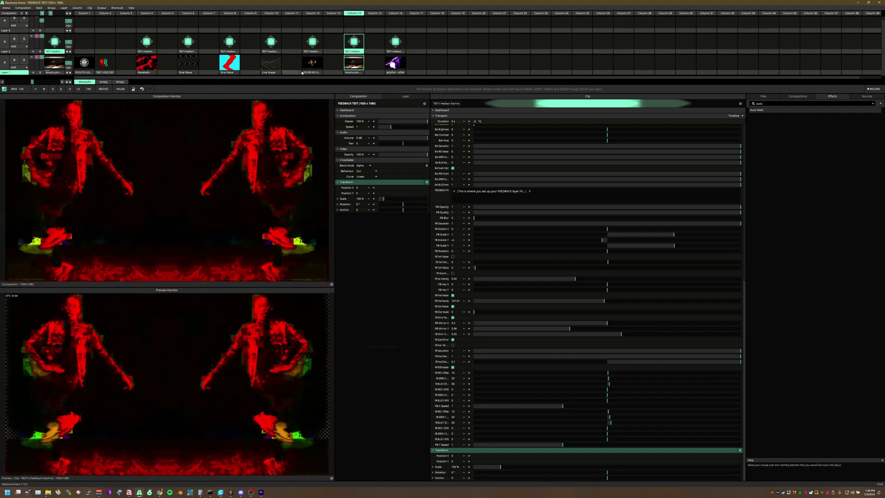
- Launch column 16 and add Drop Shadow after Colorize on the jellyfish clip, found by searching "drop", with Strength at 100%
left_click(395, 13)
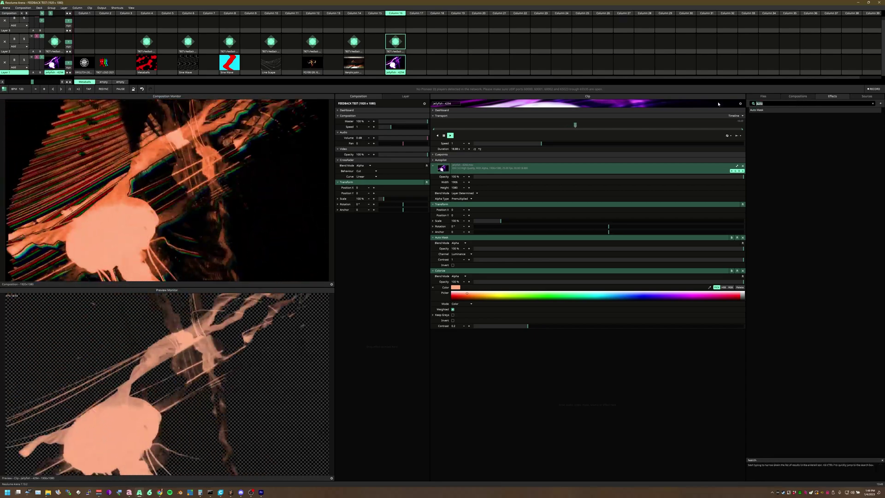
key("BackSpace")
key("BackSpace")
key("BackSpace")
key("BackSpace")
type("drop")
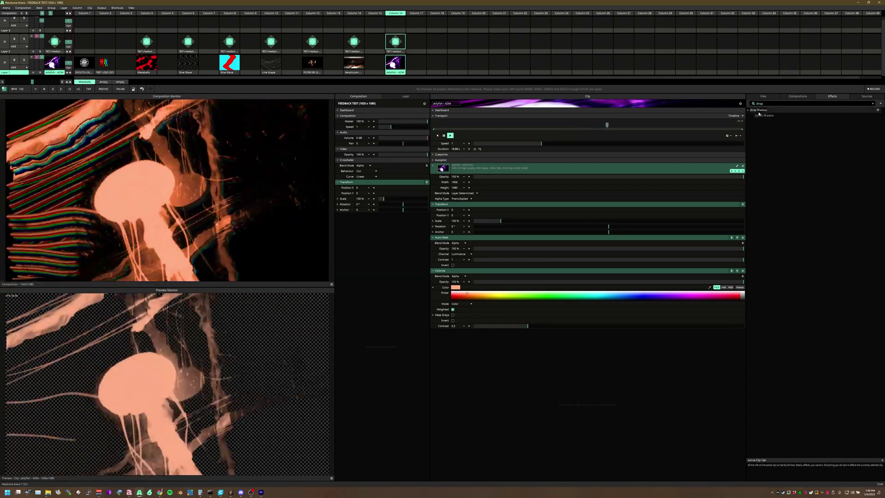
left_click_drag(758, 110, 552, 342)
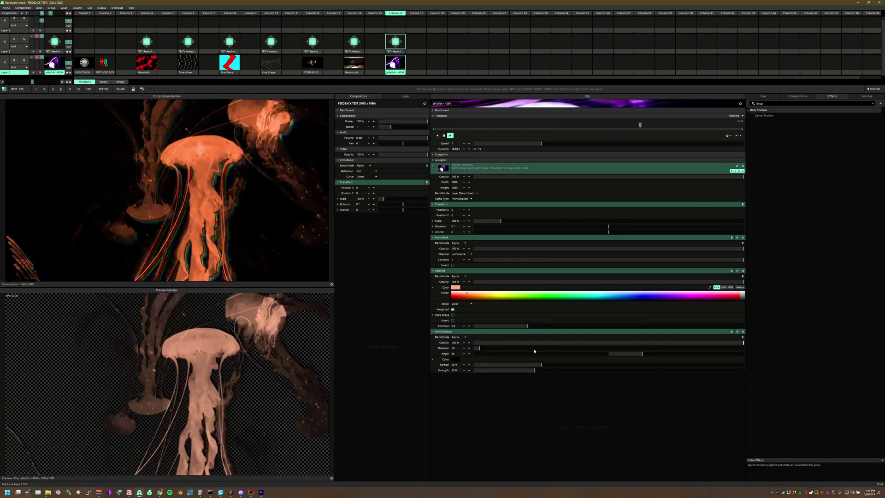
left_click_drag(535, 370, 682, 373)
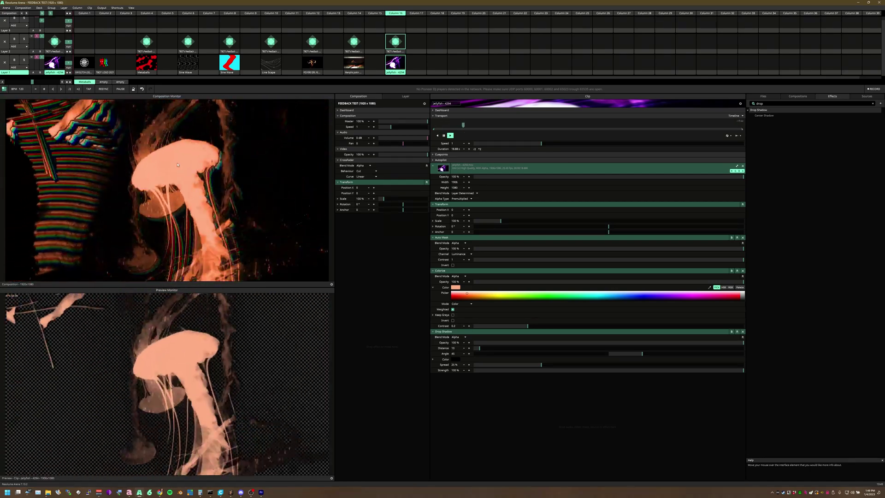
- Compare the Layer 2 feedback clips of columns 8, 6, 10, 12, 14 and 16 in turn over the playing jellyfish clip
left_click(230, 42)
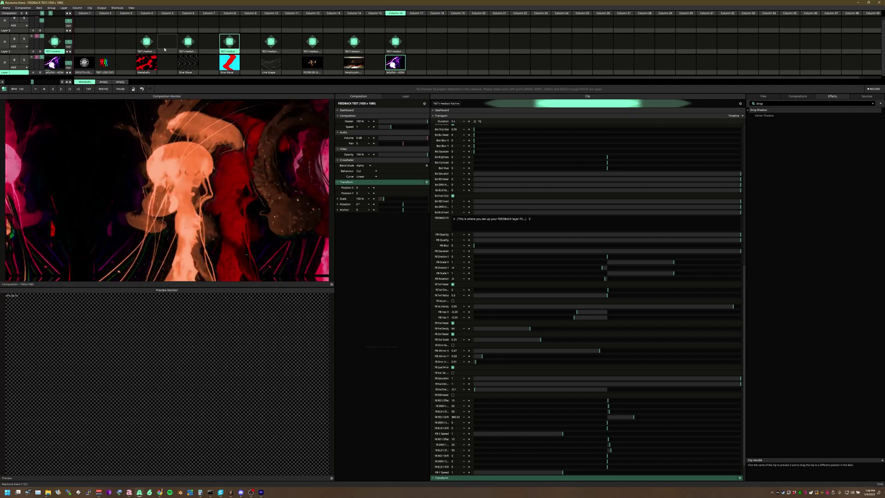
left_click(187, 42)
left_click(266, 43)
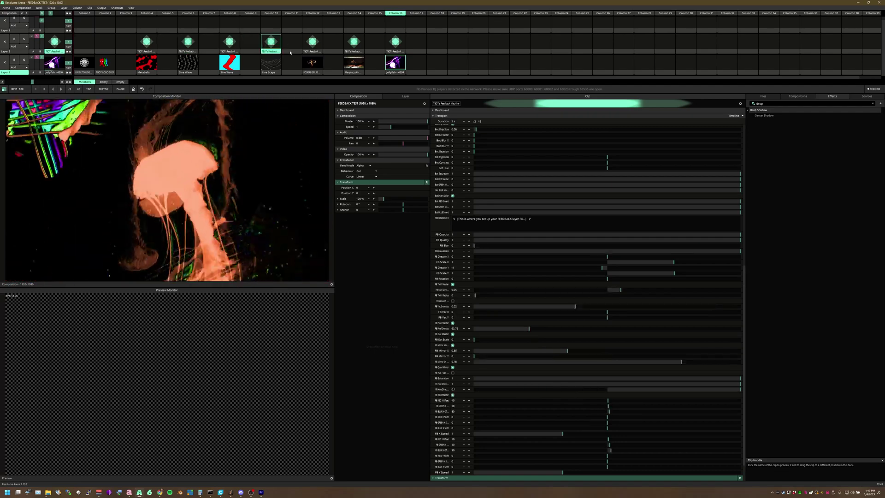
left_click(313, 42)
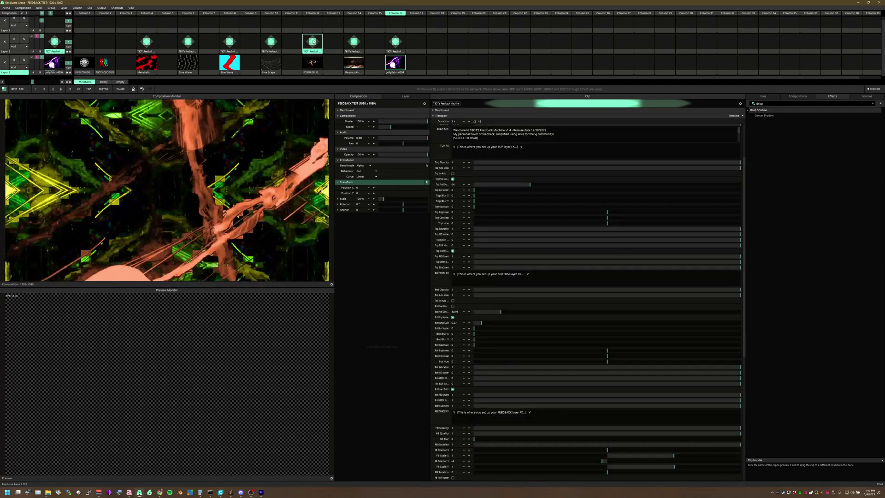
left_click(353, 42)
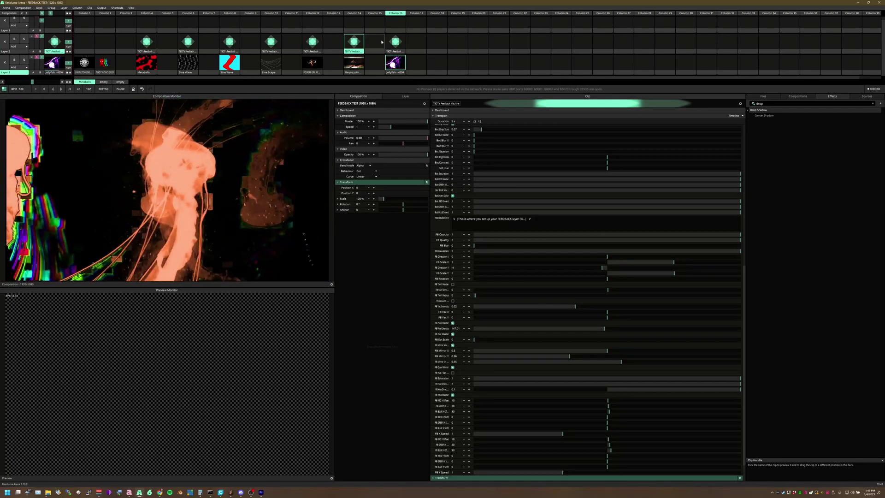
left_click(399, 42)
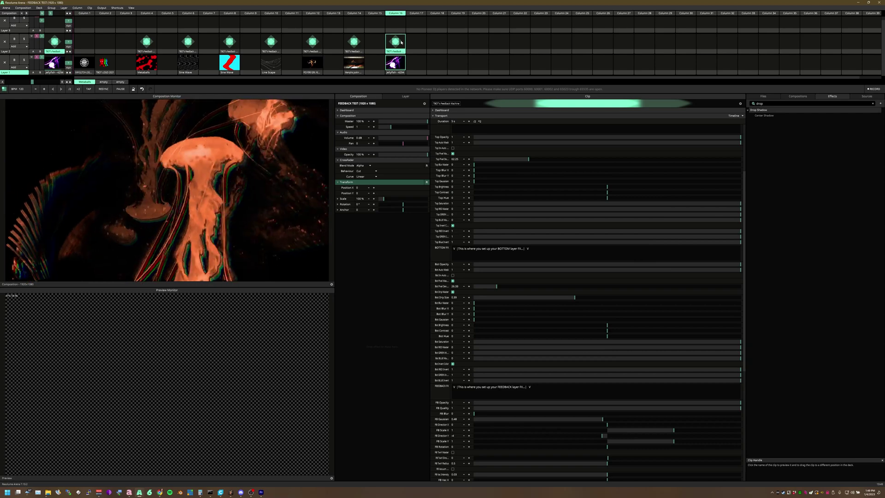